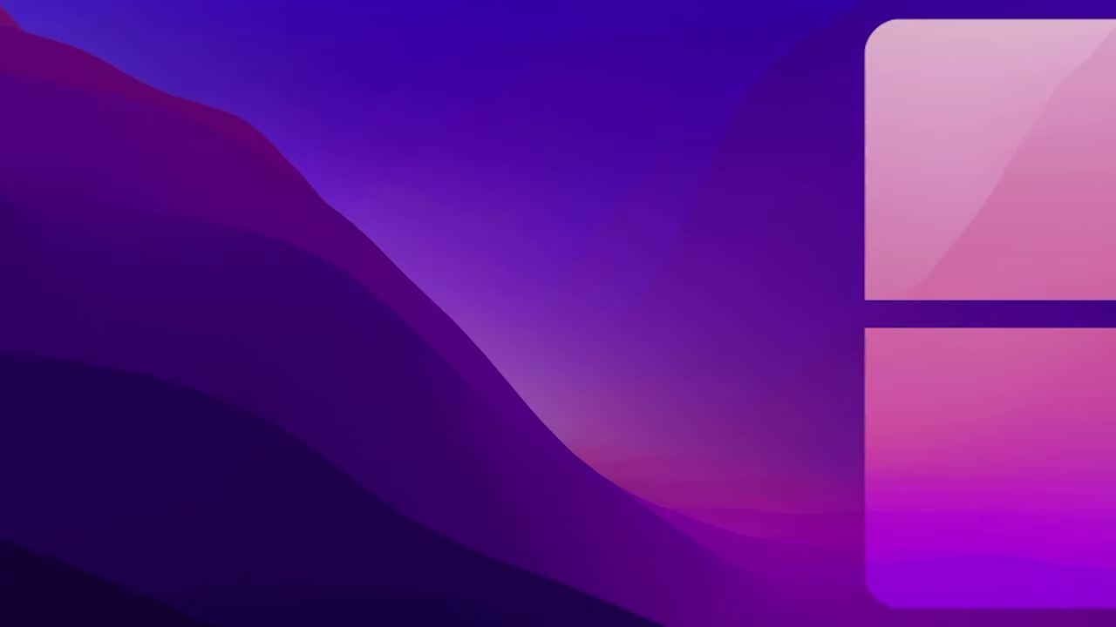
Step: Launch the Local Group Policy Editor with gpedit.msc from Run
{"action": "key", "text": "super+r"}
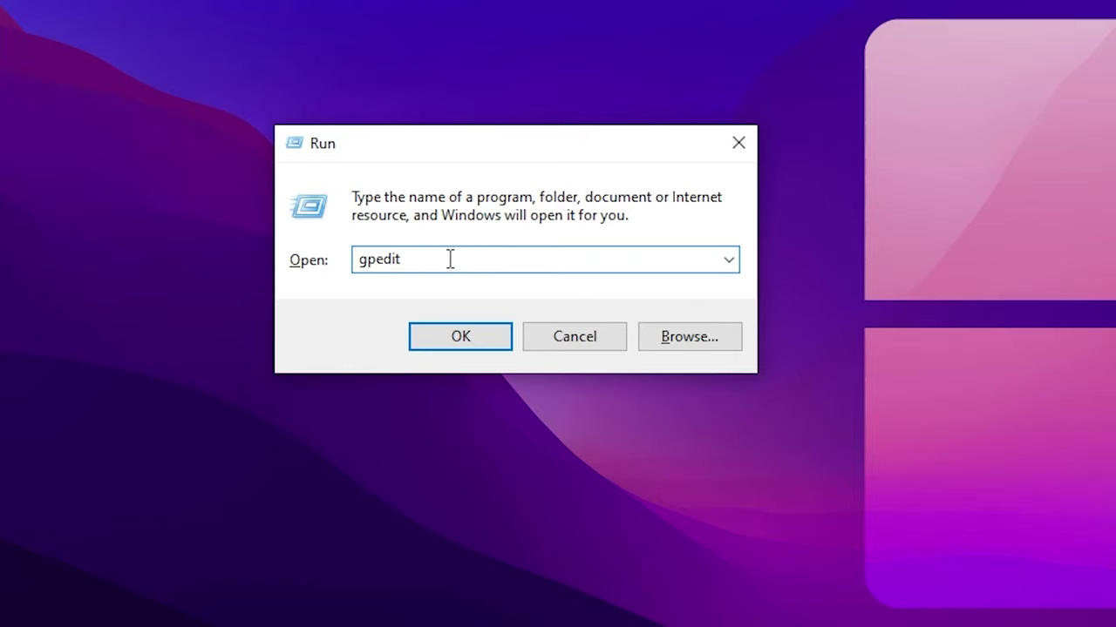
{"action": "type", "text": "gpedit.msc"}
{"action": "key", "text": "Return"}
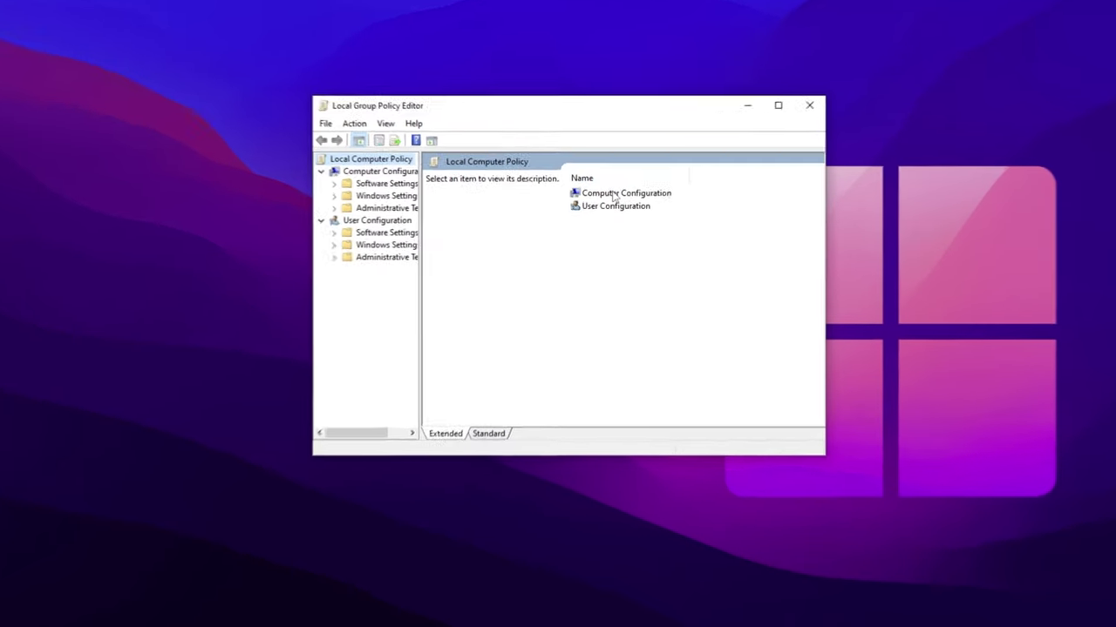
Step: Navigate to Computer Configuration > Administrative Templates > System > Power Management > Power Throttling Settings
{"action": "double_click", "coordinate": [613, 194]}
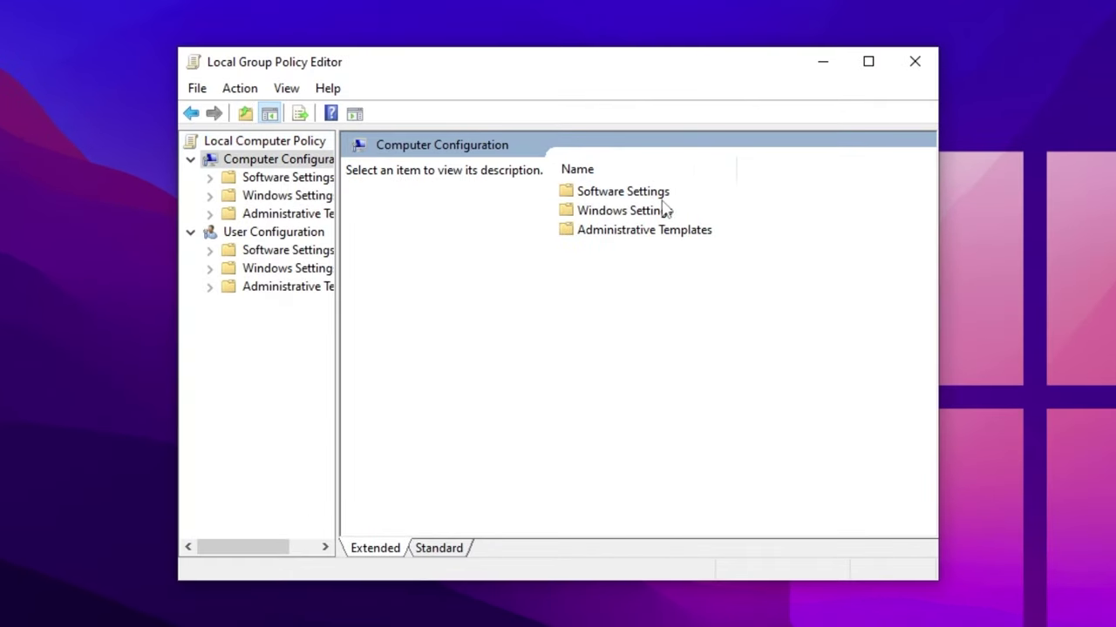
{"action": "double_click", "coordinate": [614, 221]}
{"action": "double_click", "coordinate": [658, 290]}
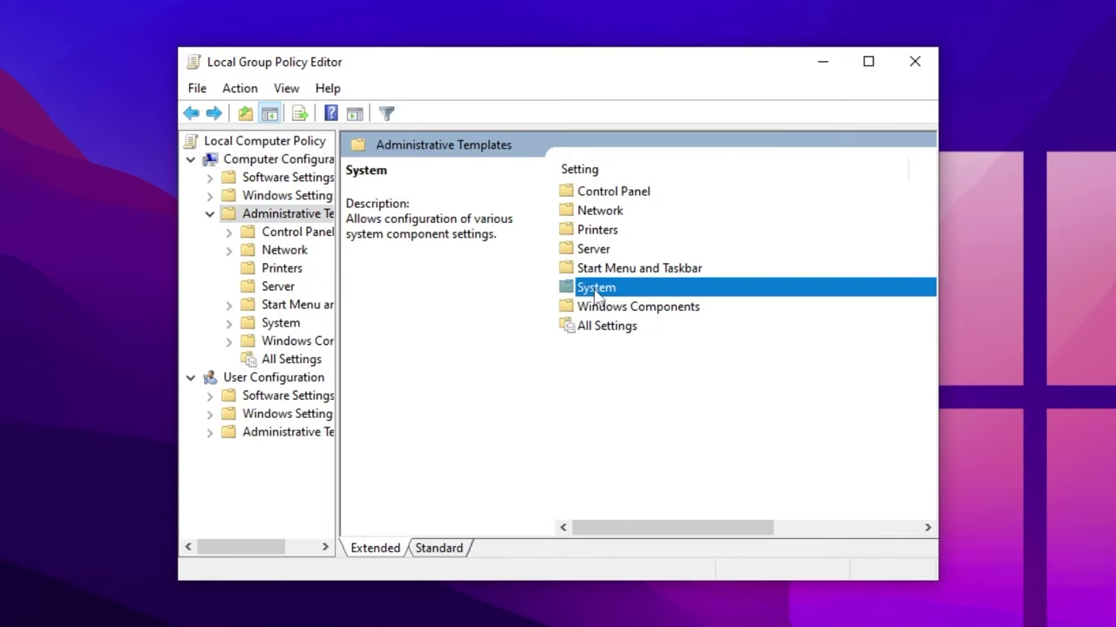
{"action": "scroll", "coordinate": [710, 283], "scroll_direction": "down", "scroll_amount": 2}
{"action": "scroll", "coordinate": [710, 283], "scroll_direction": "down", "scroll_amount": 5}
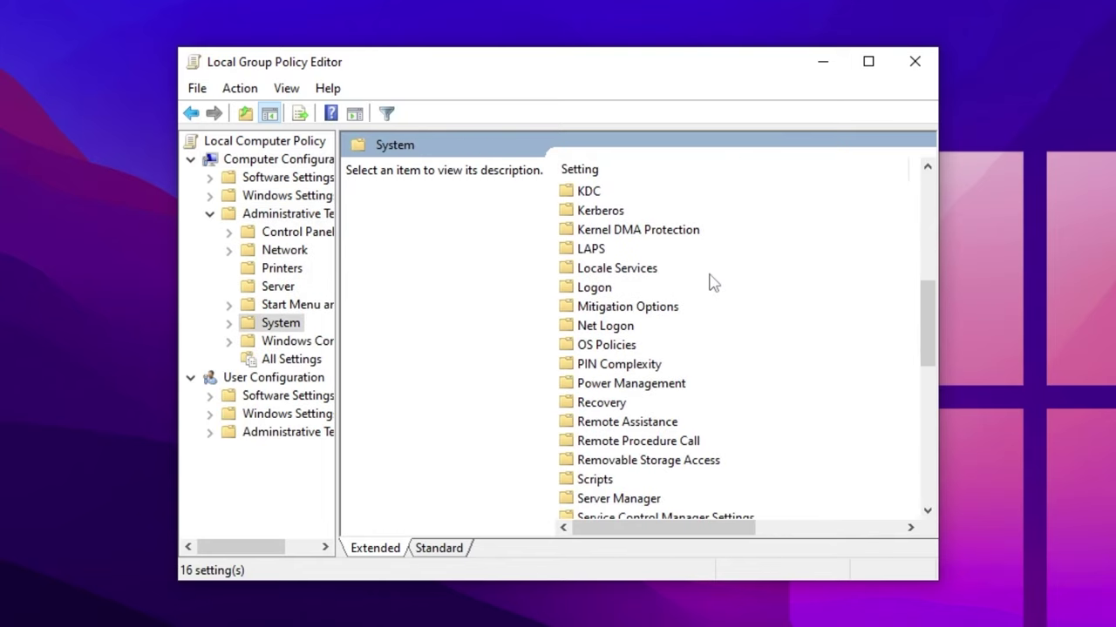
{"action": "double_click", "coordinate": [626, 387]}
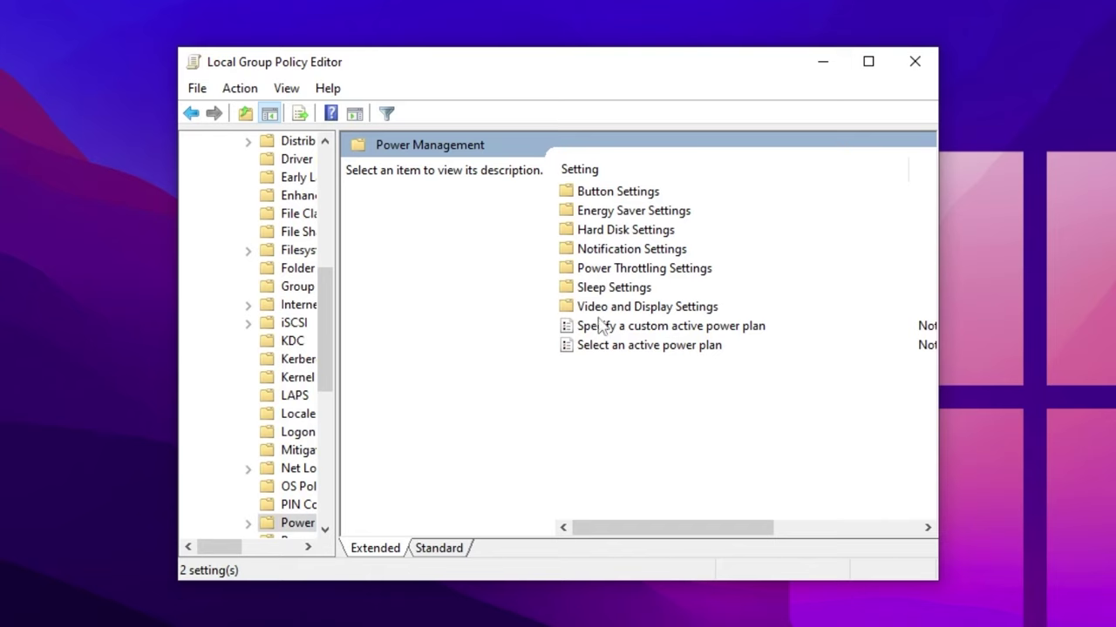
{"action": "double_click", "coordinate": [607, 268]}
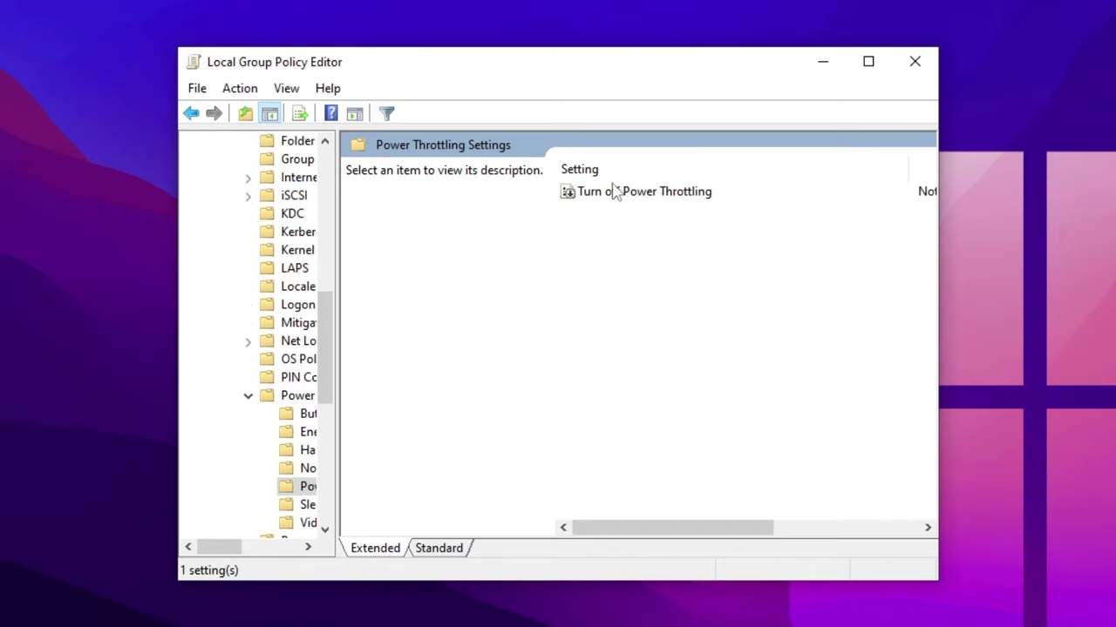
Step: Set Turn off Power Throttling to Enabled, confirm, and close the editor
{"action": "double_click", "coordinate": [662, 192]}
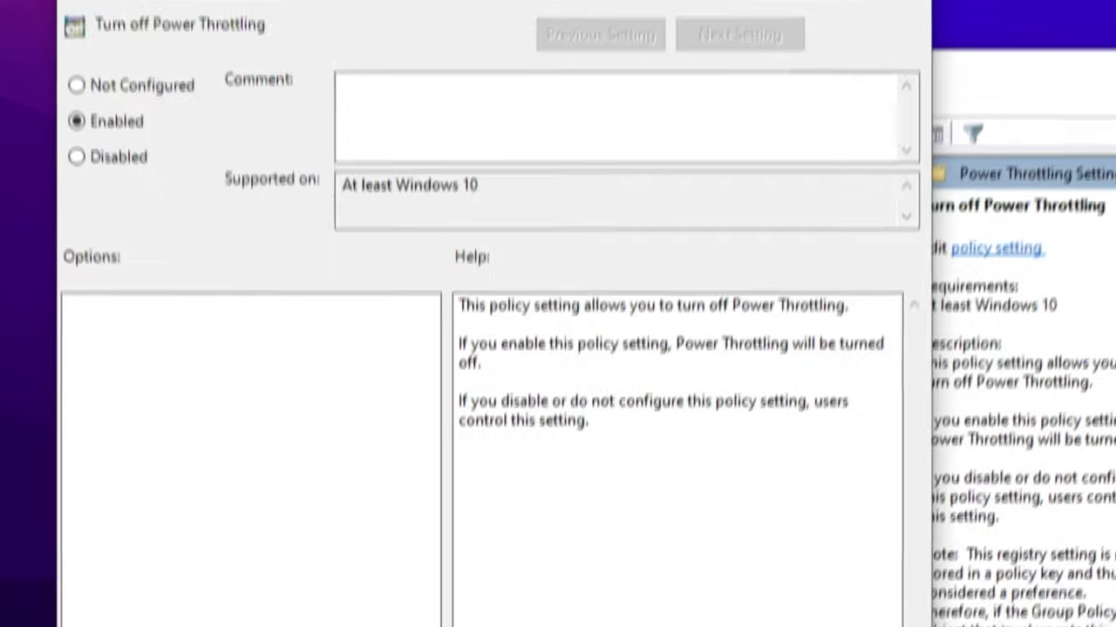
{"action": "left_click", "coordinate": [918, 331]}
{"action": "left_click", "coordinate": [719, 329]}
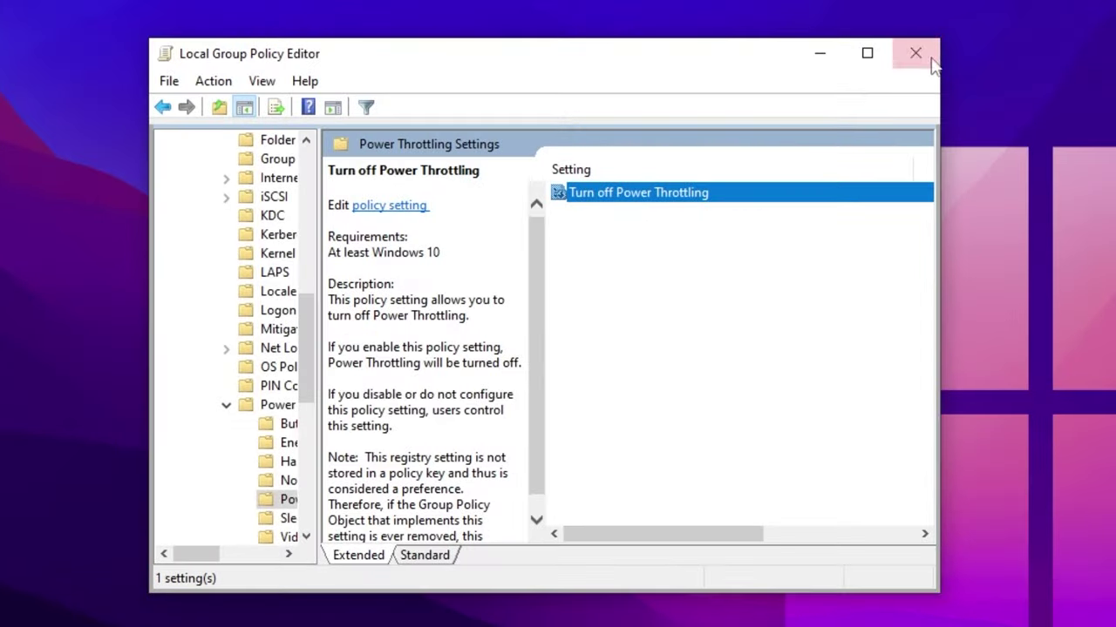
{"action": "left_click", "coordinate": [929, 52]}
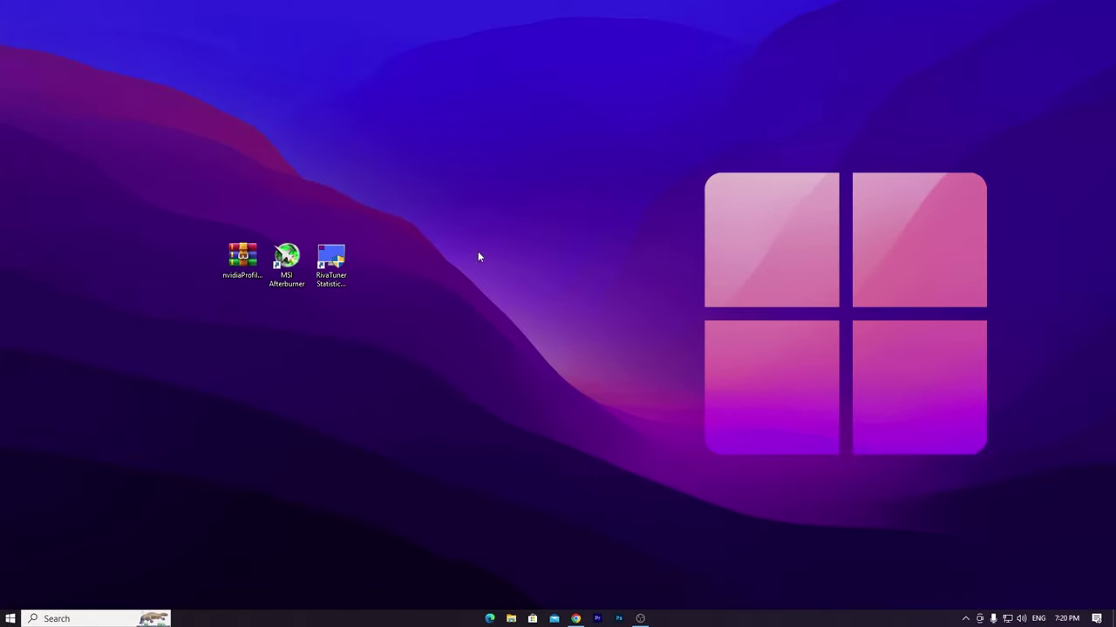
Step: Select the desktop icons, ending with only the nvidiaProfileInspector archive selected
{"action": "left_click_drag", "start_coordinate": [424, 225], "coordinate": [205, 310]}
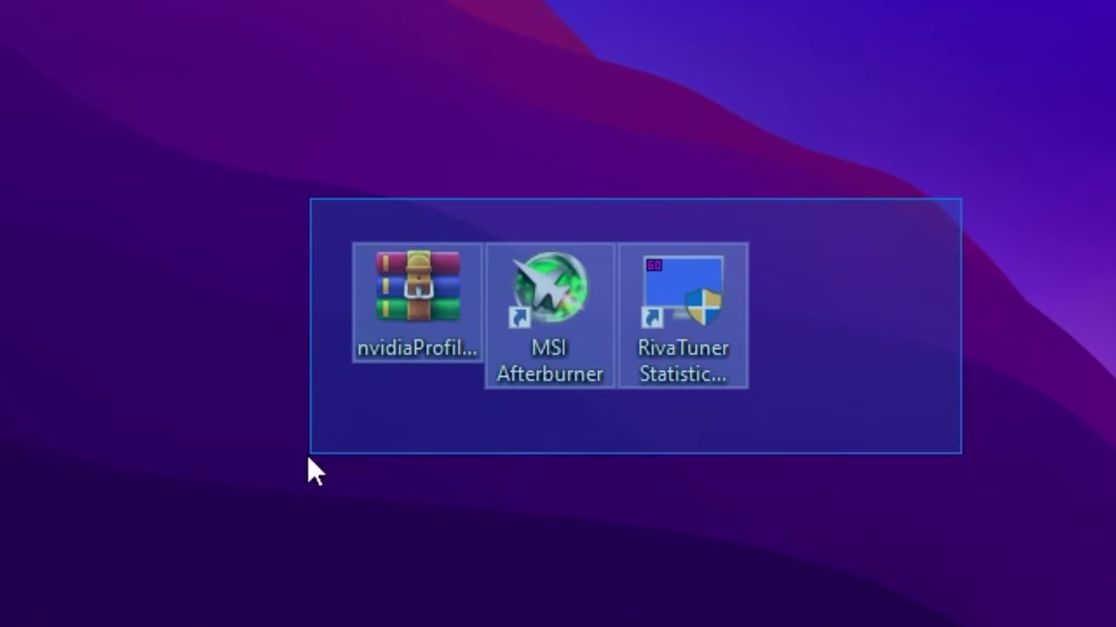
{"action": "left_click_drag", "start_coordinate": [309, 458], "coordinate": [301, 455]}
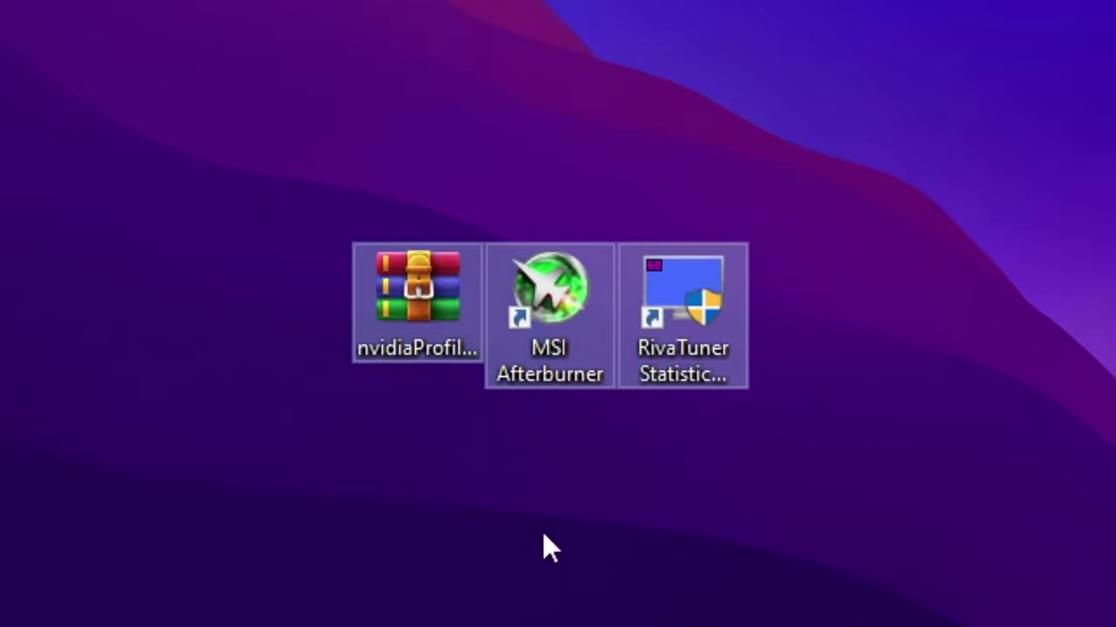
{"action": "left_click", "coordinate": [409, 331]}
{"action": "left_click", "coordinate": [557, 345]}
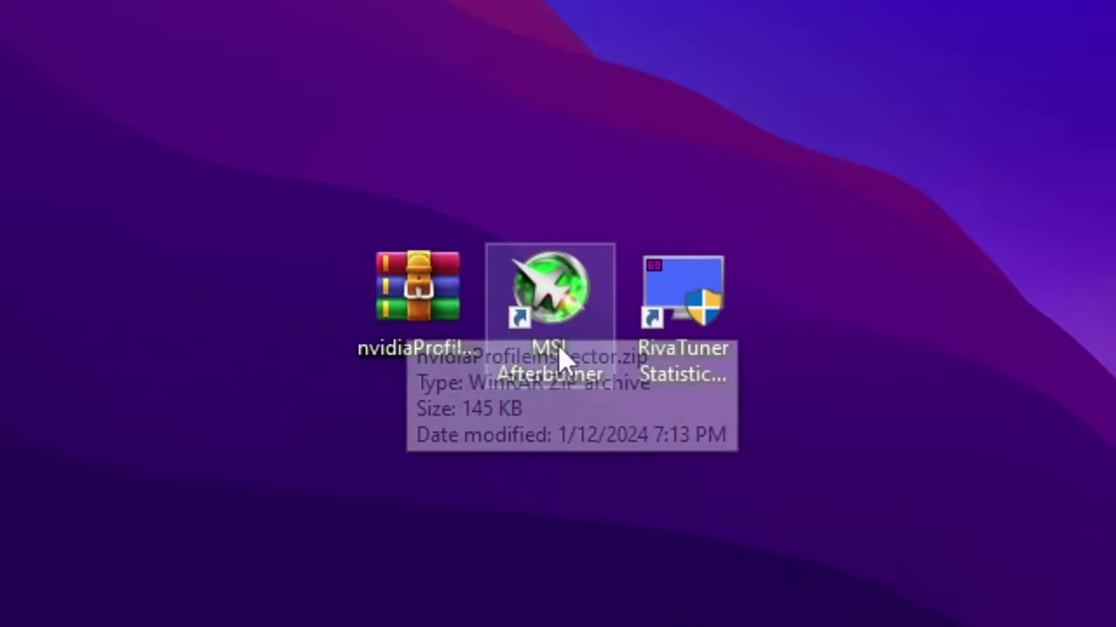
{"action": "left_click", "coordinate": [697, 321]}
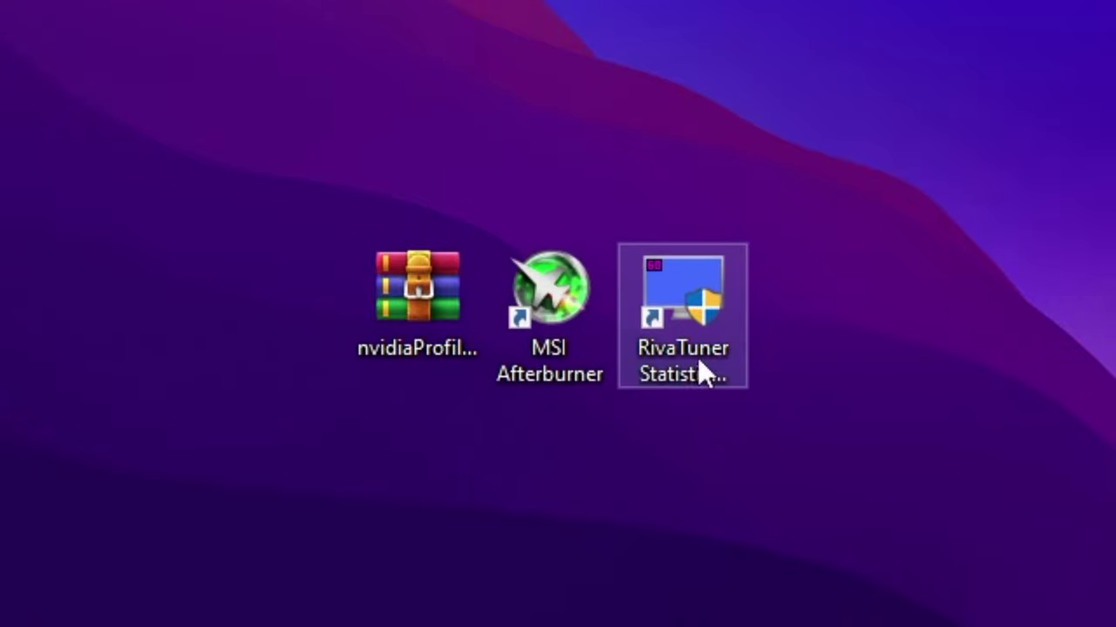
{"action": "left_click", "coordinate": [442, 320]}
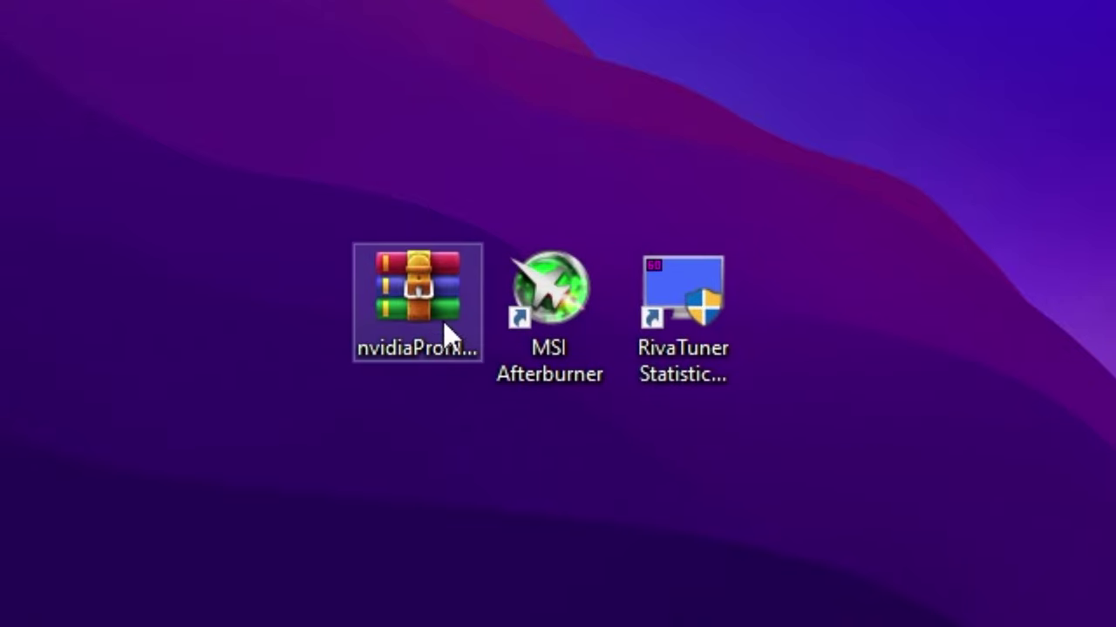
Step: Extract the archive to the nvidiaProfileInspector folder and run nvidiaProfileInspector.exe as administrator
{"action": "right_click", "coordinate": [413, 281]}
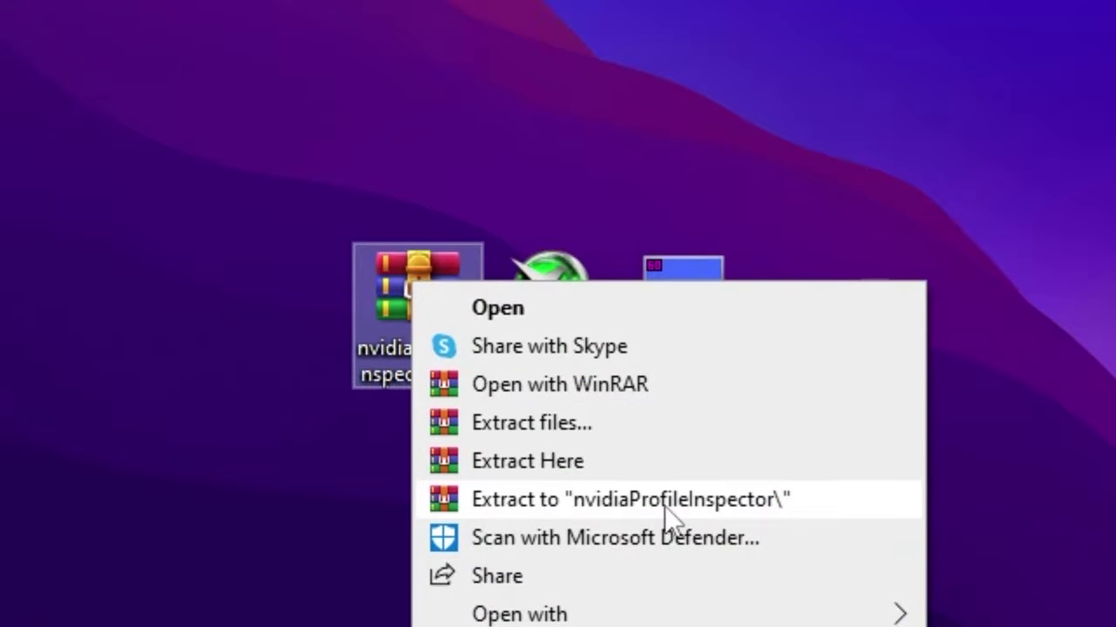
{"action": "left_click", "coordinate": [725, 506]}
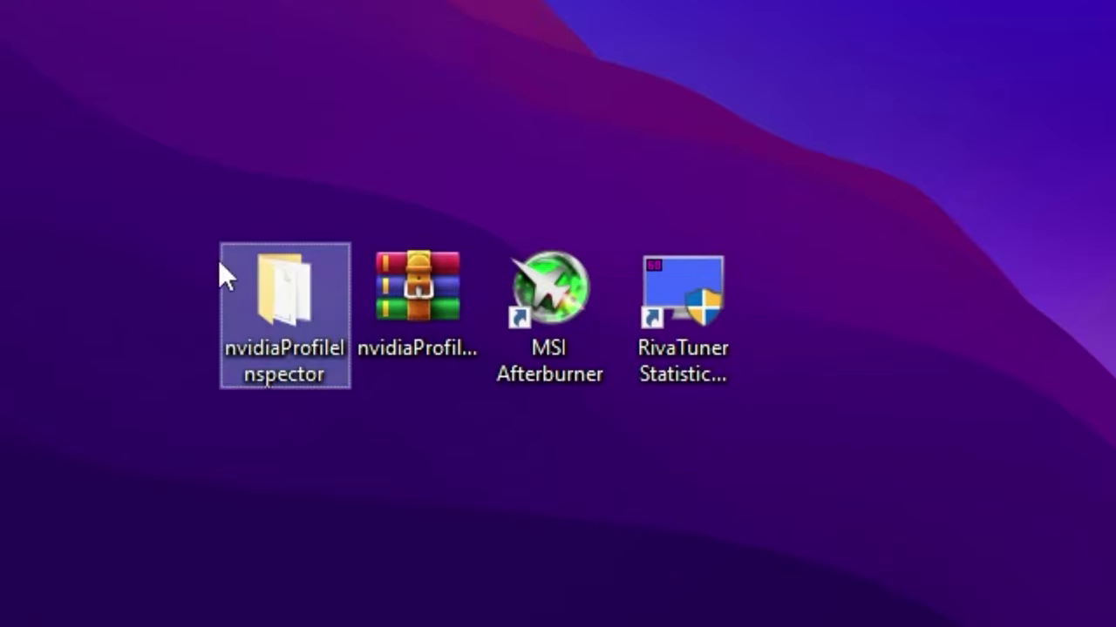
{"action": "double_click", "coordinate": [289, 292]}
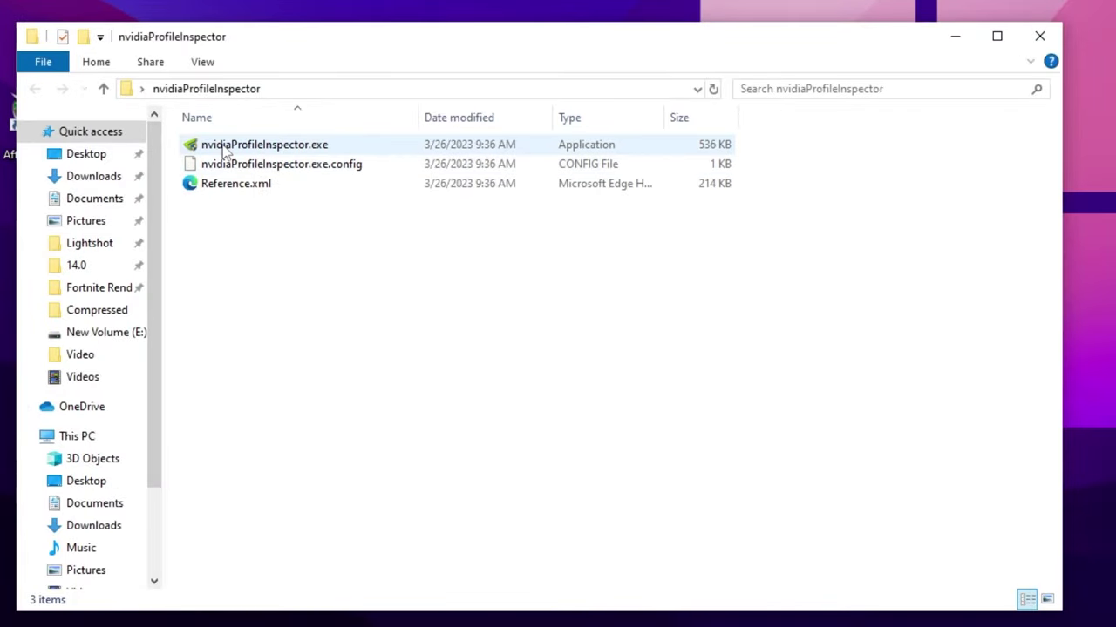
{"action": "double_click", "coordinate": [224, 150]}
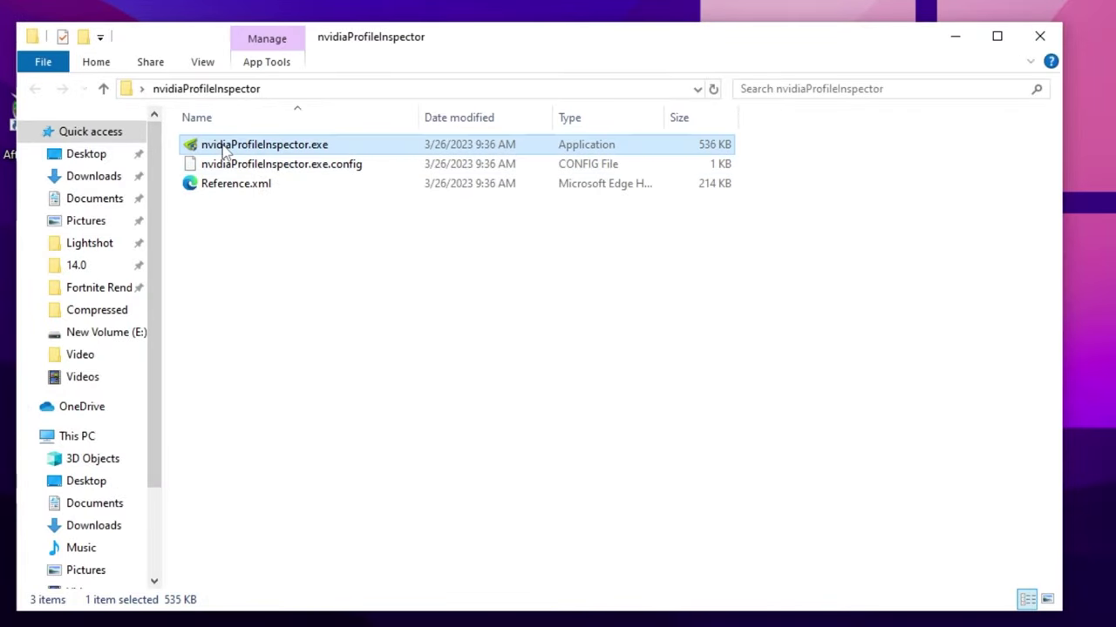
{"action": "left_click", "coordinate": [443, 480]}
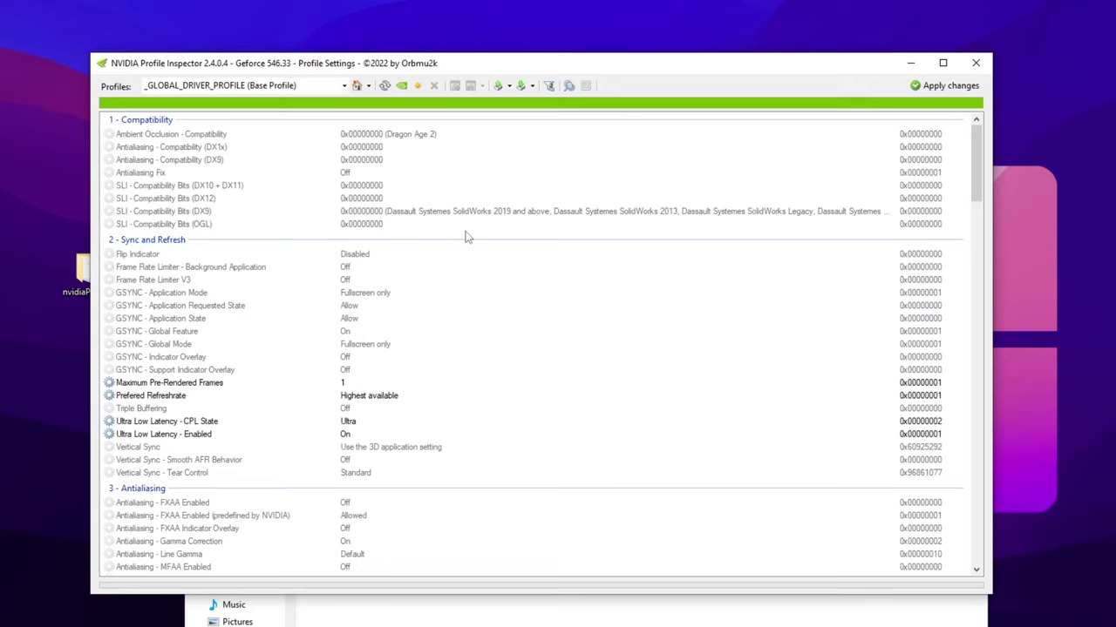
Step: Load the Fortnite profile by searching 'fort' in the Profiles box
{"action": "left_click", "coordinate": [188, 84]}
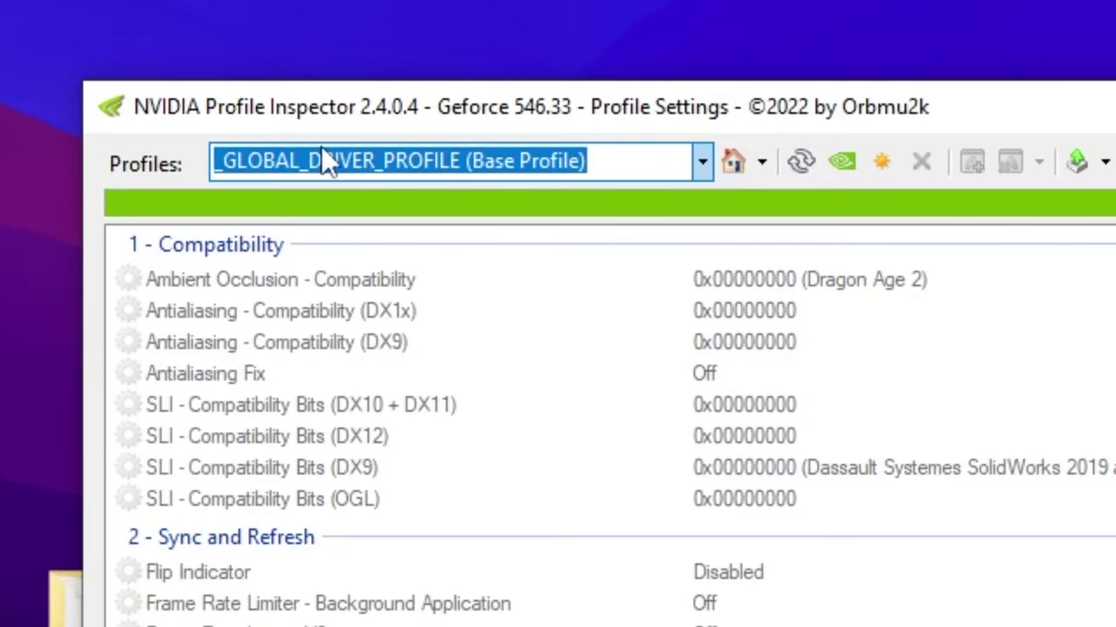
{"action": "type", "text": "fort"}
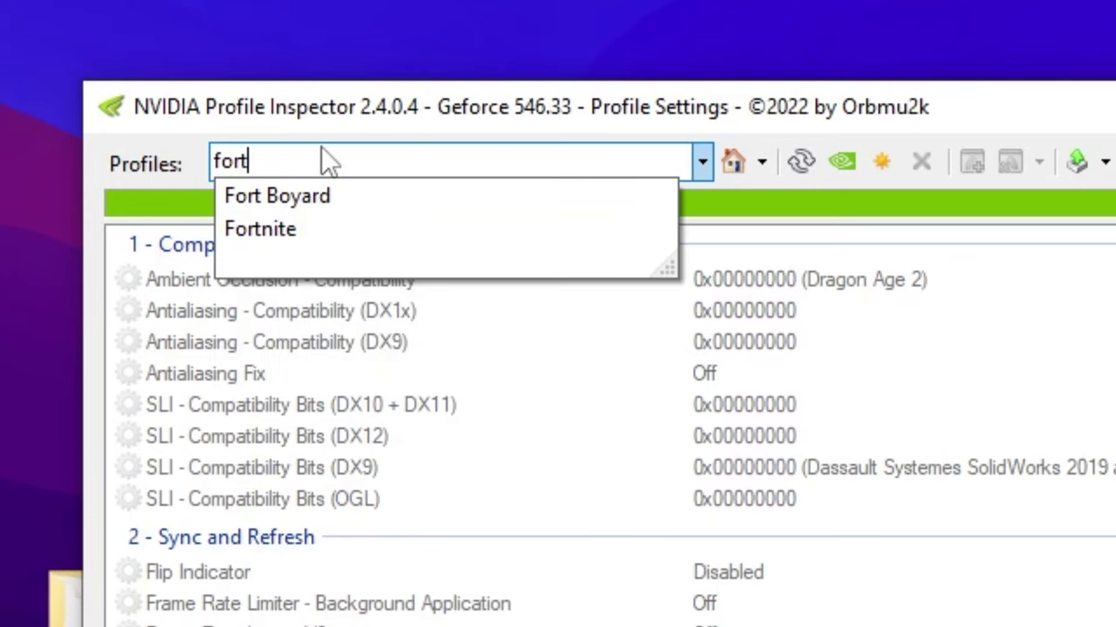
{"action": "left_click", "coordinate": [274, 235]}
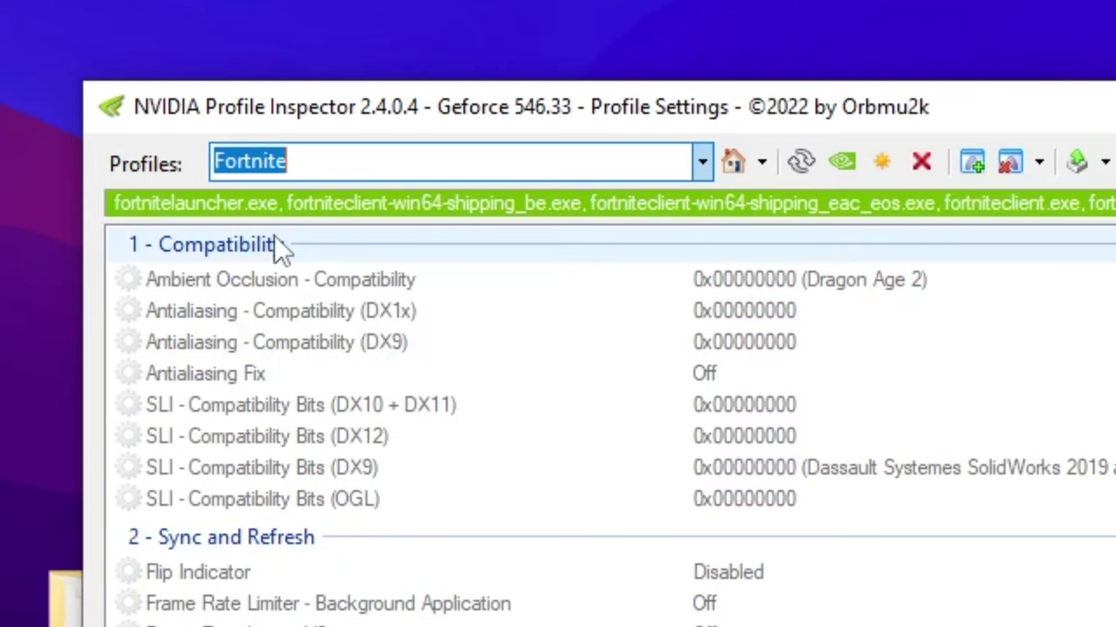
Step: Set Antialiasing - Transparency Supersampling to 0x00000008 AA_MODE_REPLAY_MODE_ALL
{"action": "scroll", "coordinate": [274, 234], "scroll_direction": "down", "scroll_amount": 7}
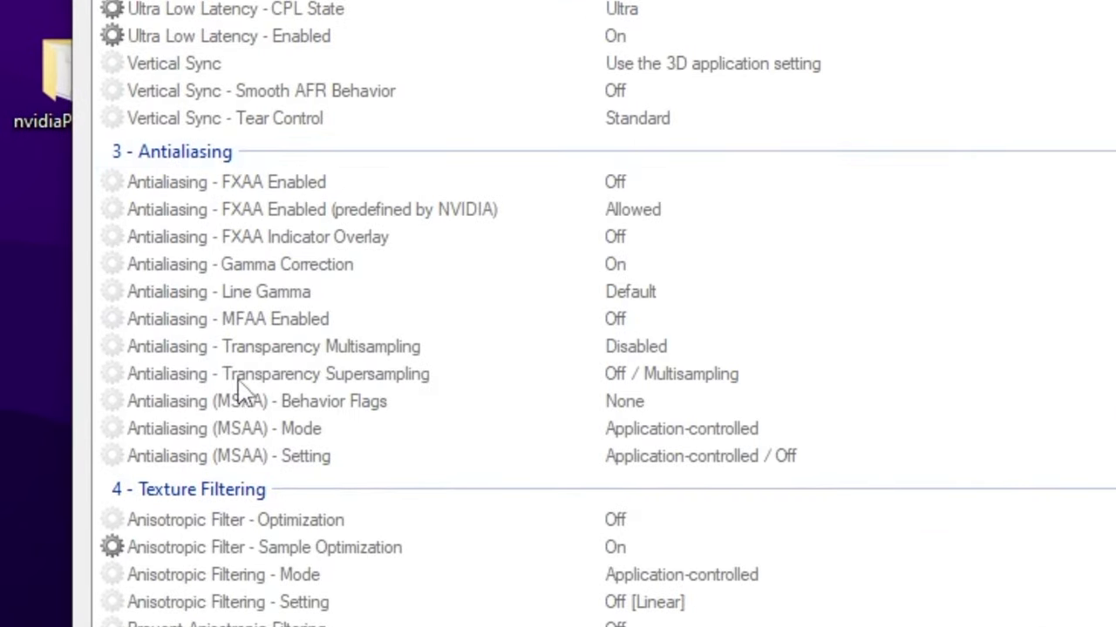
{"action": "left_click", "coordinate": [645, 377]}
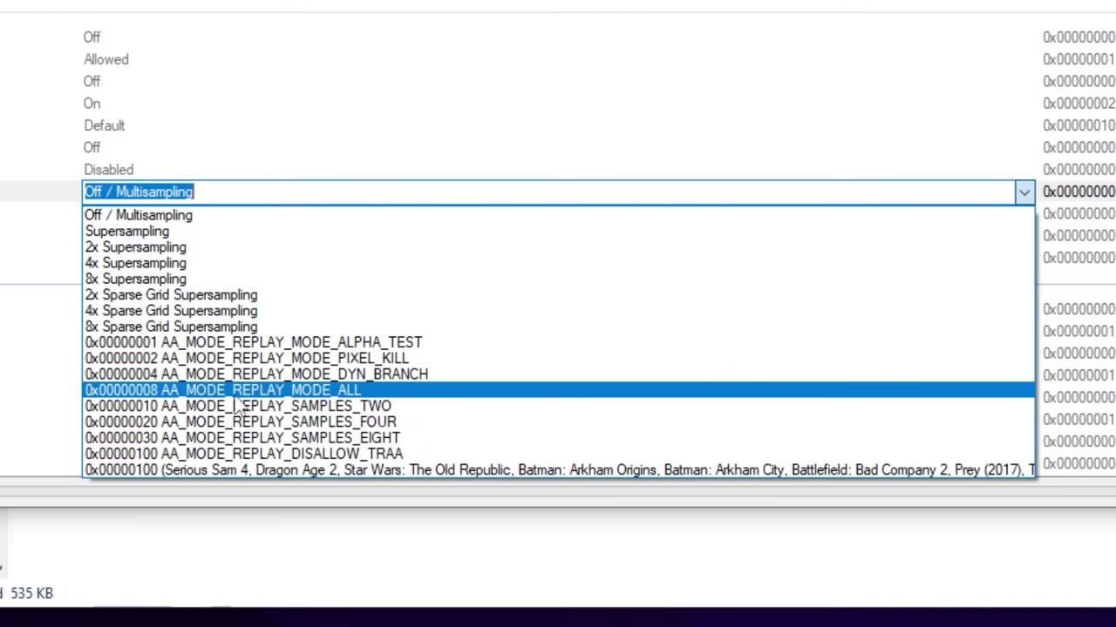
{"action": "left_click", "coordinate": [313, 399]}
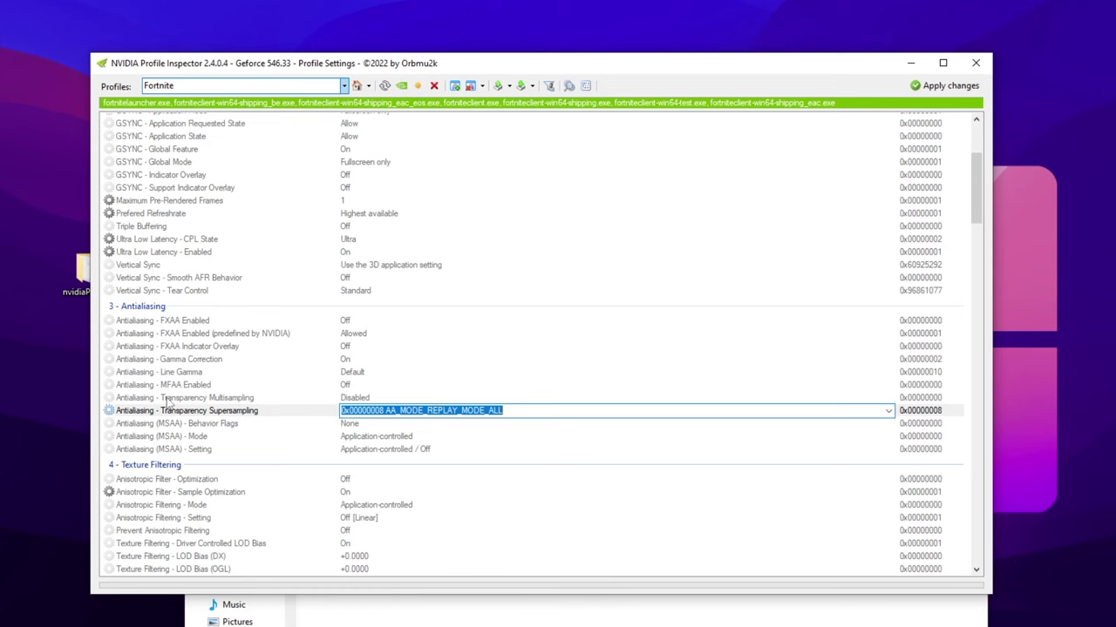
{"action": "scroll", "coordinate": [168, 401], "scroll_direction": "down", "scroll_amount": 3}
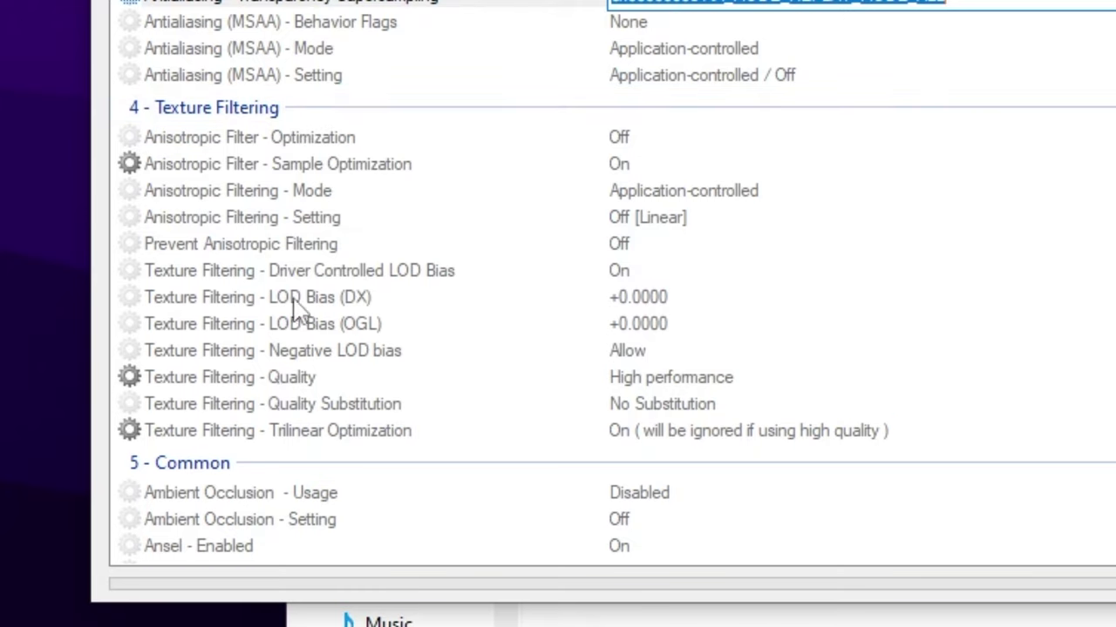
Step: Set the Fortnite profile's LOD Bias (DX) to +0.5000
{"action": "left_click", "coordinate": [674, 300]}
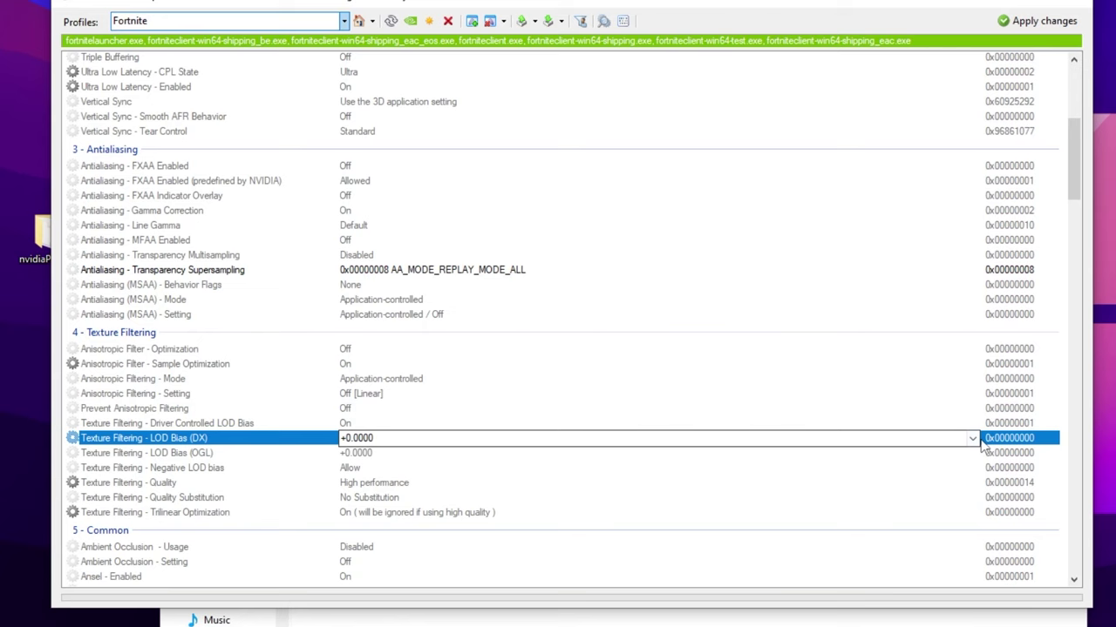
{"action": "left_click", "coordinate": [973, 438]}
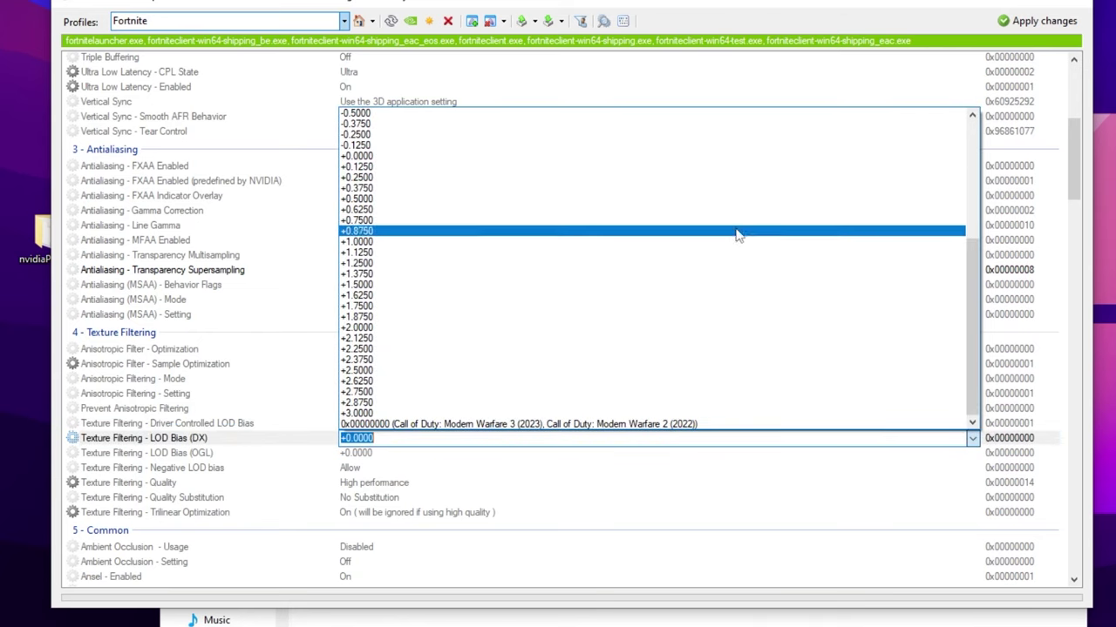
{"action": "left_click", "coordinate": [370, 199]}
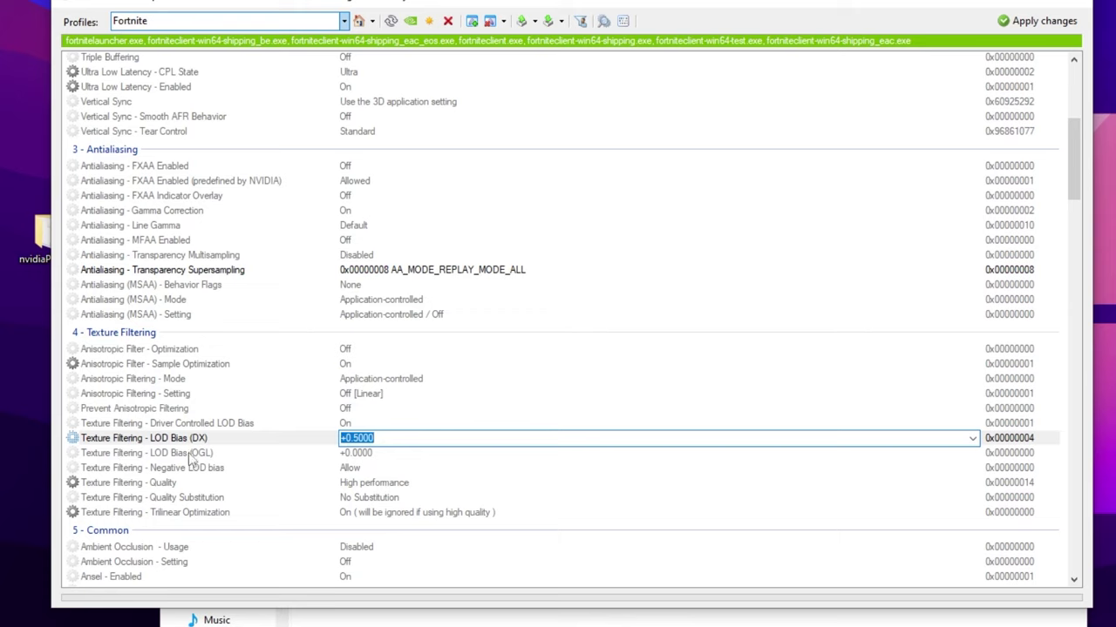
Step: Set LOD Bias (OGL) to +0.5000 and apply the profile changes
{"action": "left_click", "coordinate": [368, 453]}
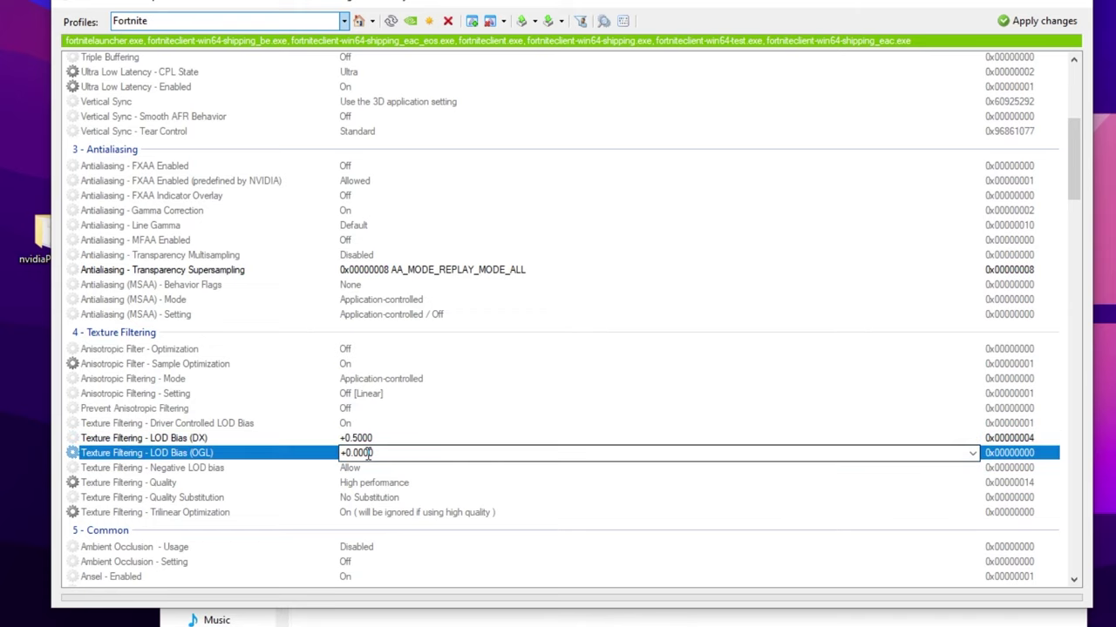
{"action": "left_click", "coordinate": [972, 454]}
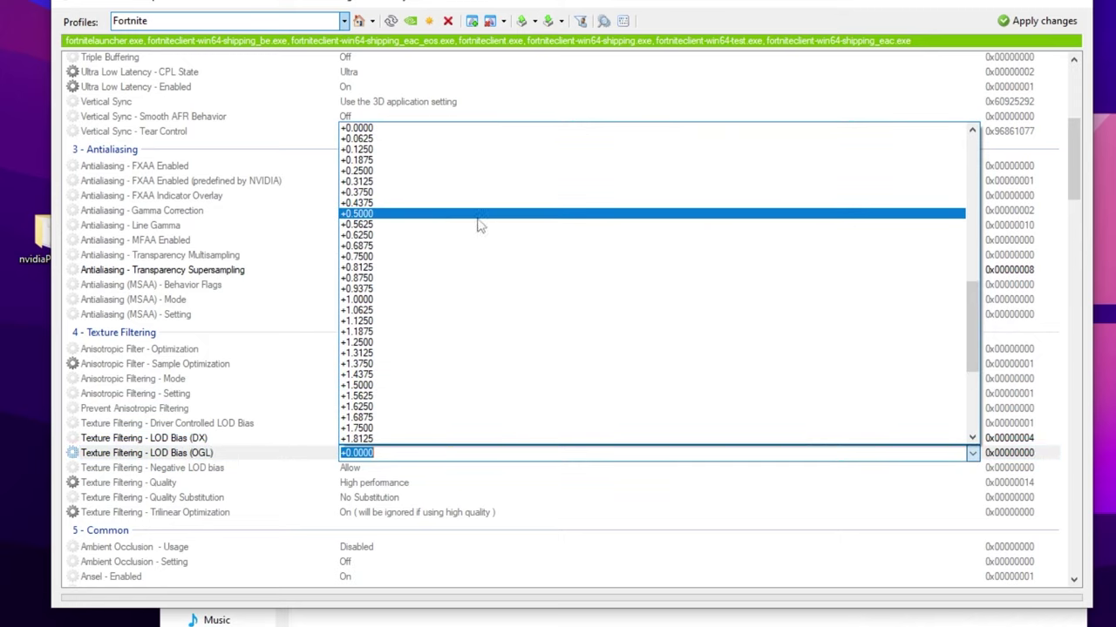
{"action": "left_click", "coordinate": [367, 214]}
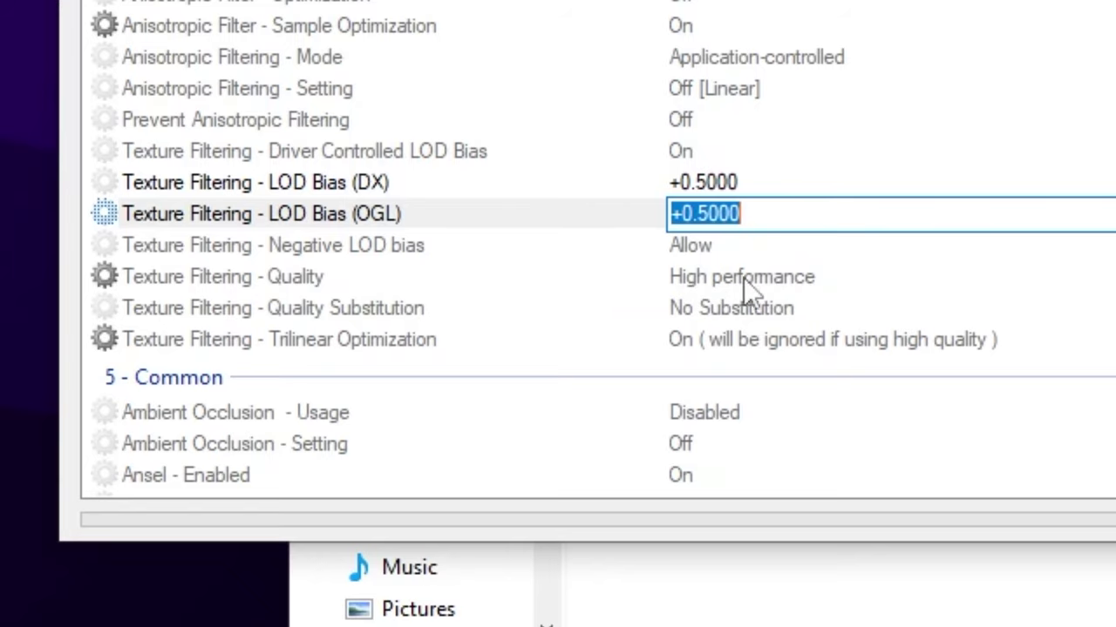
{"action": "key", "text": "Up"}
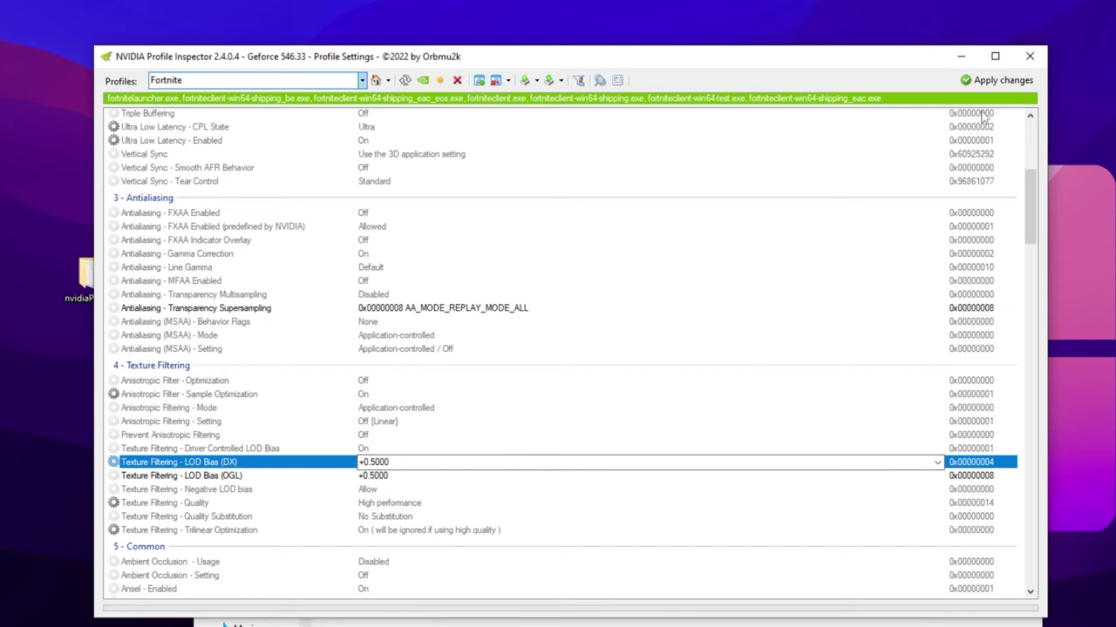
{"action": "left_click", "coordinate": [989, 83]}
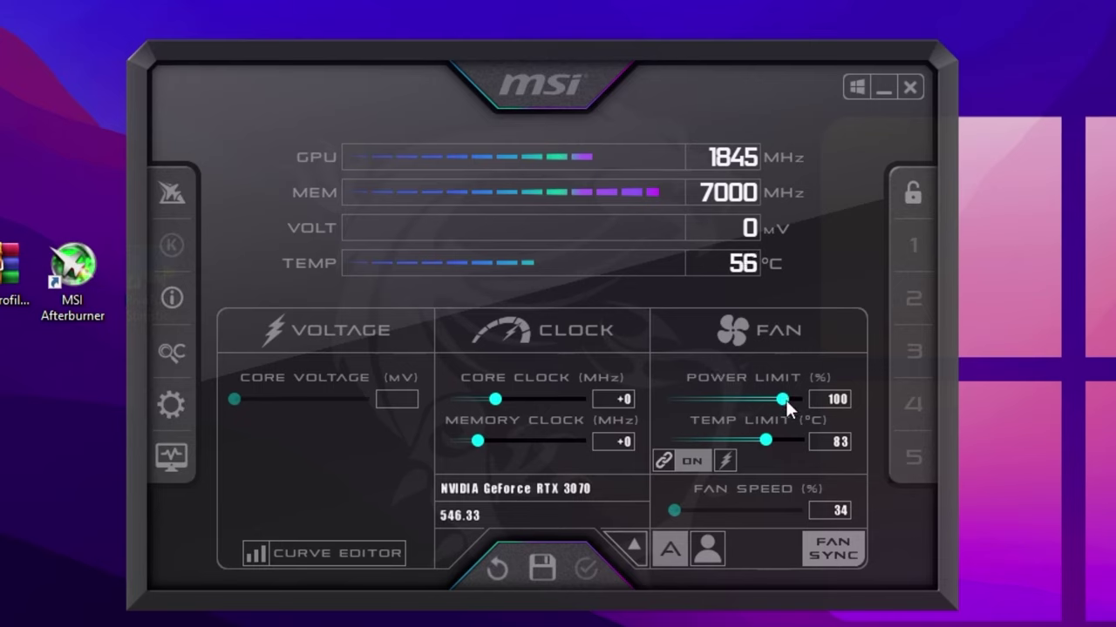
Step: Raise the power limit to 109% with temp limit 90 °C, apply, and shift the window right
{"action": "left_click_drag", "start_coordinate": [785, 400], "coordinate": [805, 402]}
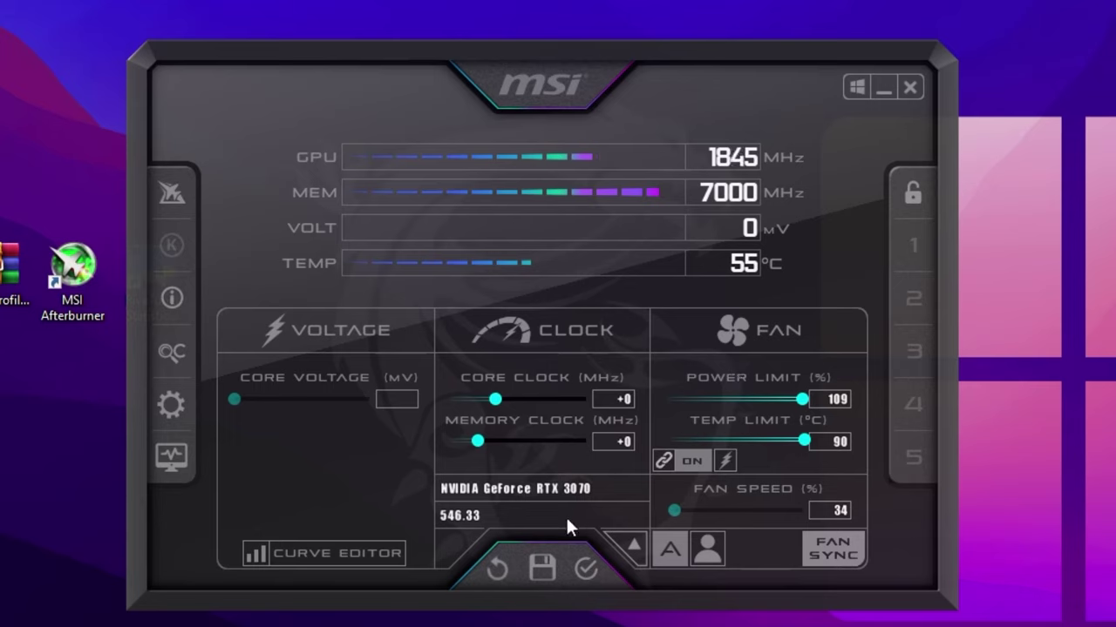
{"action": "left_click", "coordinate": [586, 565]}
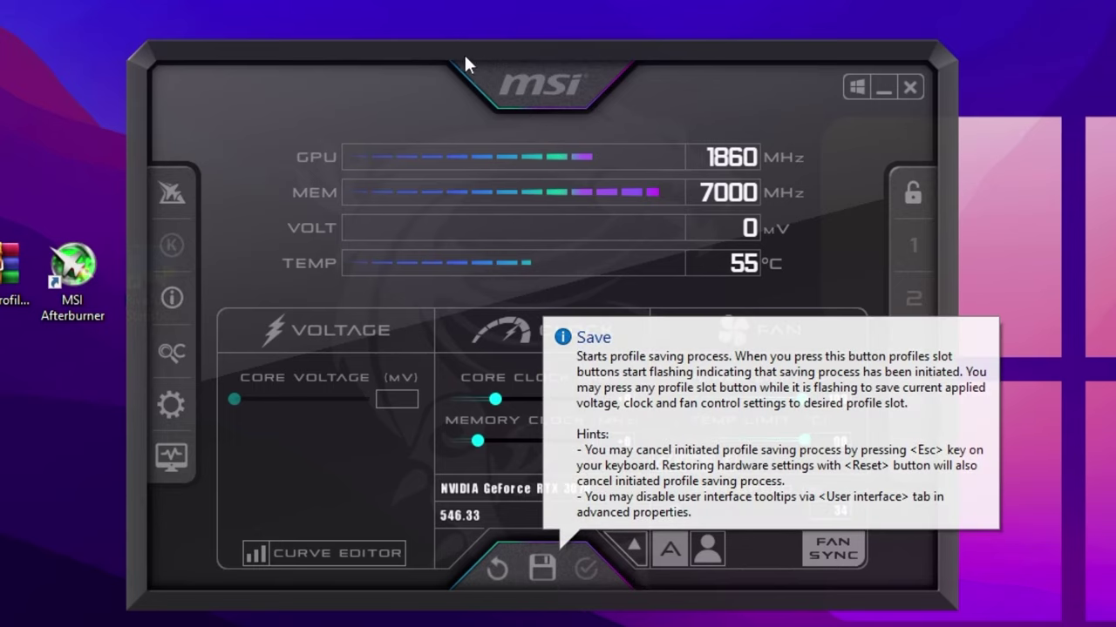
{"action": "left_click_drag", "start_coordinate": [463, 63], "coordinate": [577, 60]}
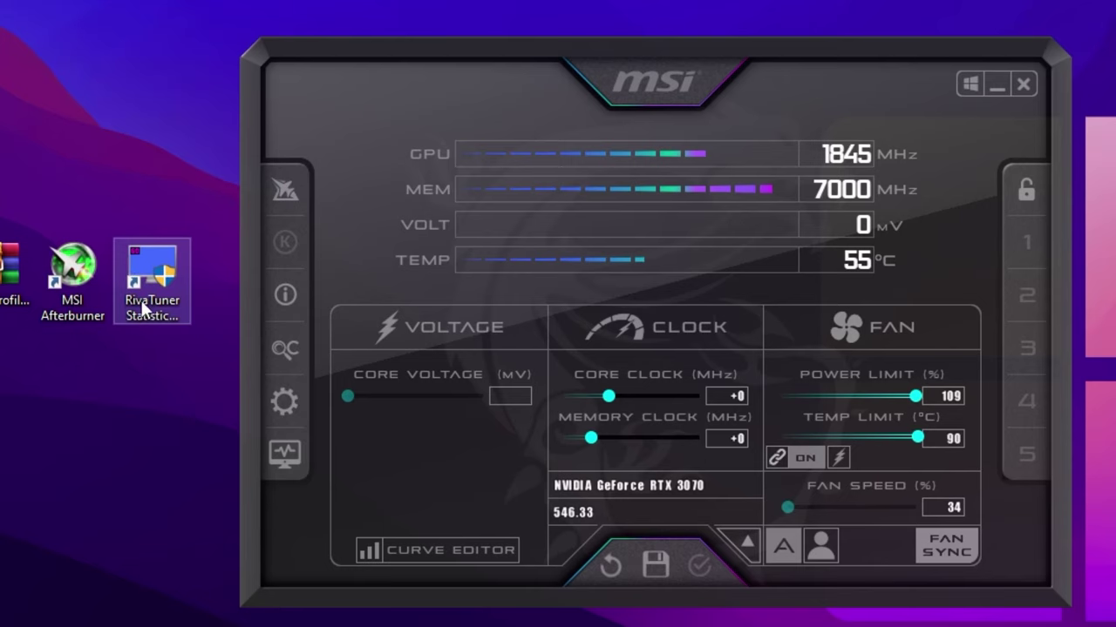
Step: Search 'riva' and run RivaTuner Statistics Server as administrator, accepting the UAC prompt
{"action": "left_click", "coordinate": [127, 613]}
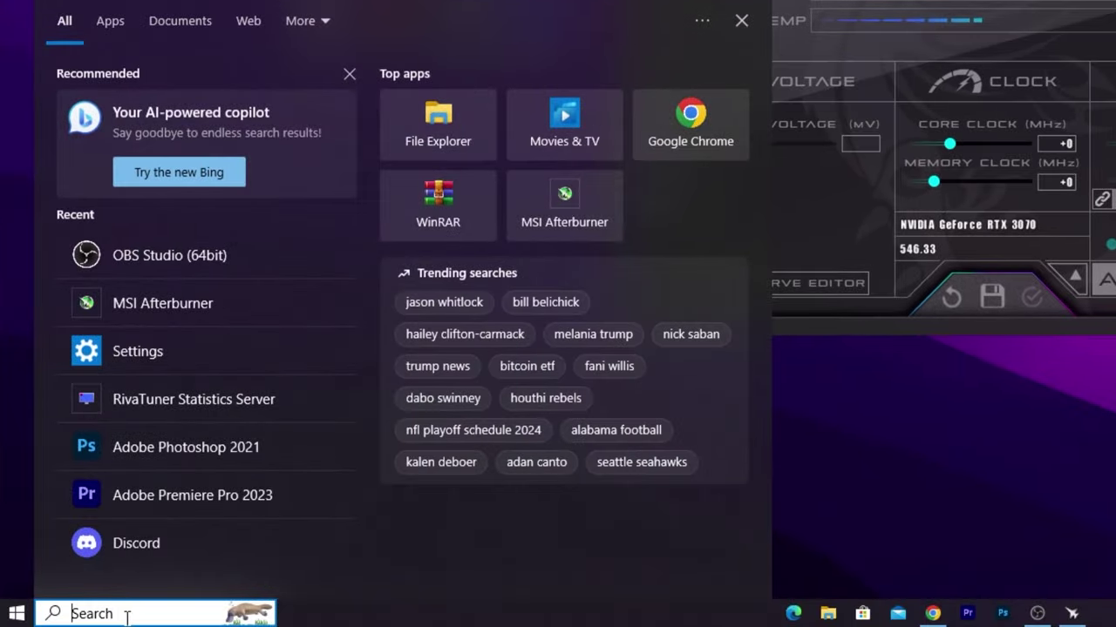
{"action": "type", "text": "riva"}
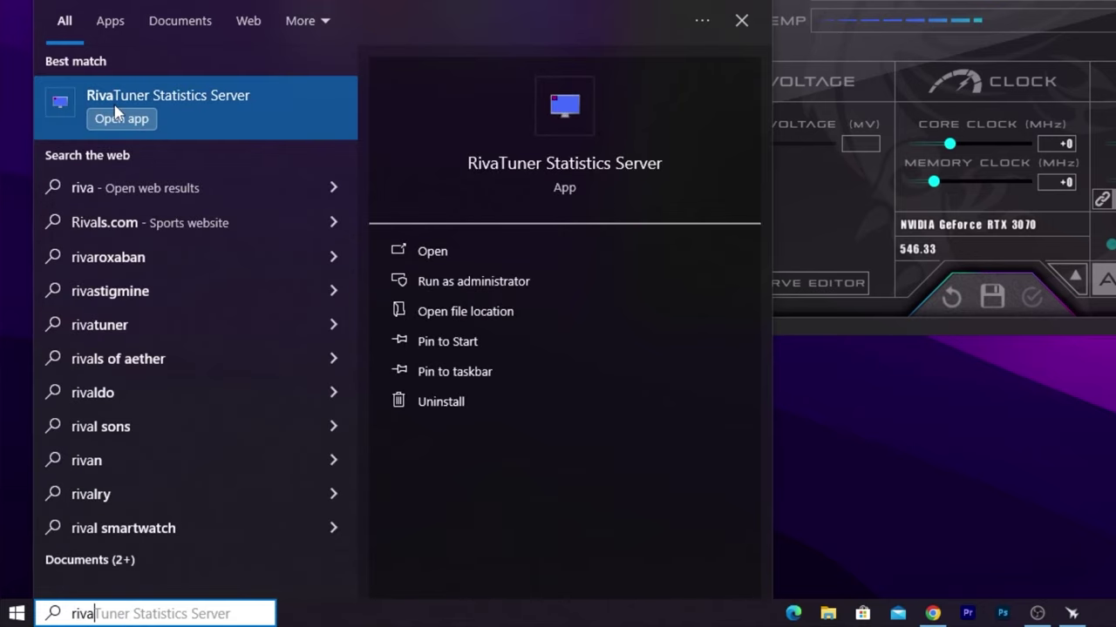
{"action": "right_click", "coordinate": [214, 97]}
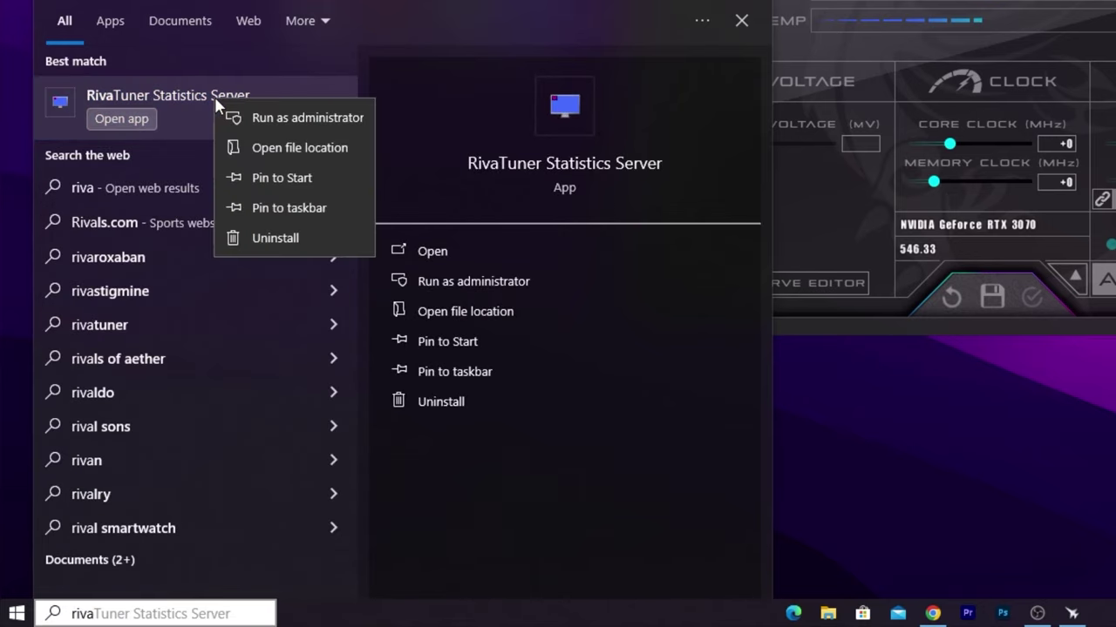
{"action": "left_click", "coordinate": [285, 114]}
{"action": "left_click", "coordinate": [432, 433]}
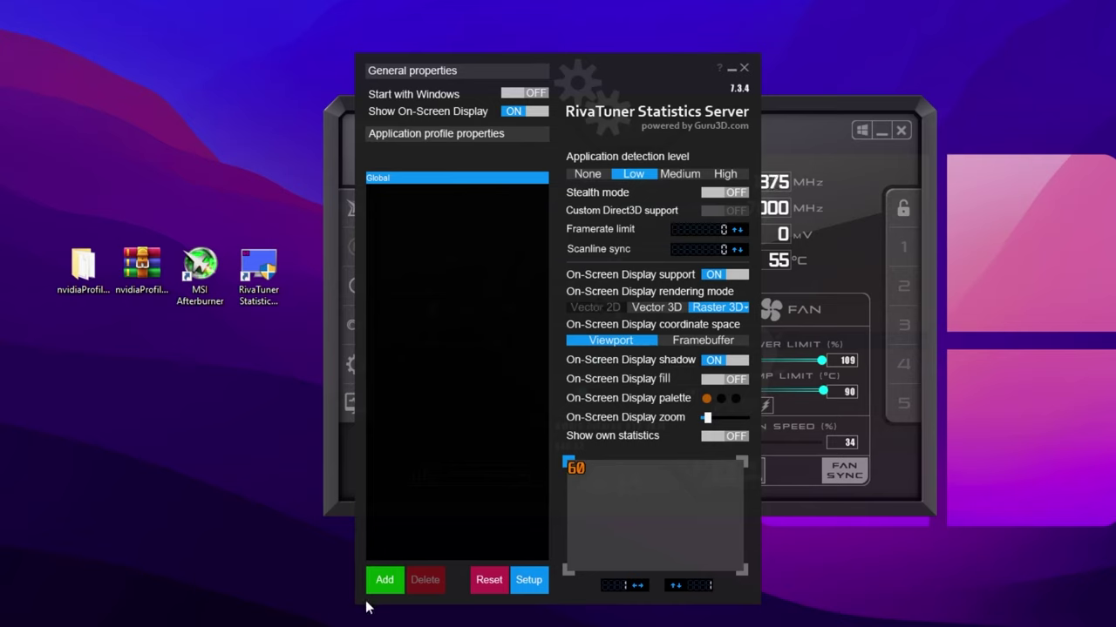
Step: Add a new application profile and browse to C:\Program Files\Epic Games
{"action": "left_click", "coordinate": [384, 580]}
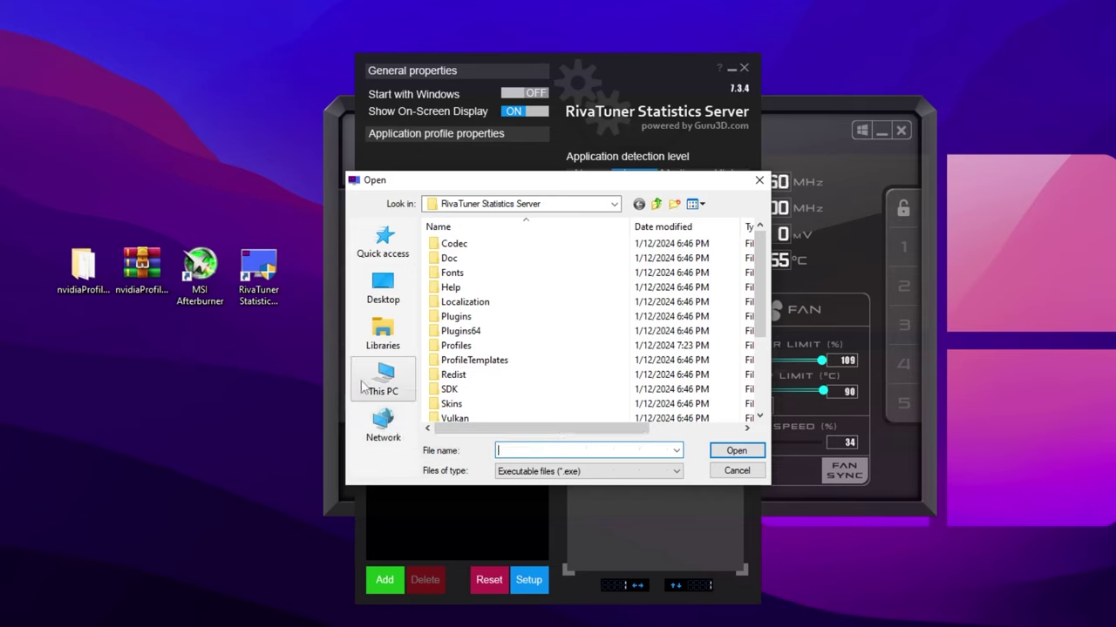
{"action": "left_click", "coordinate": [386, 381]}
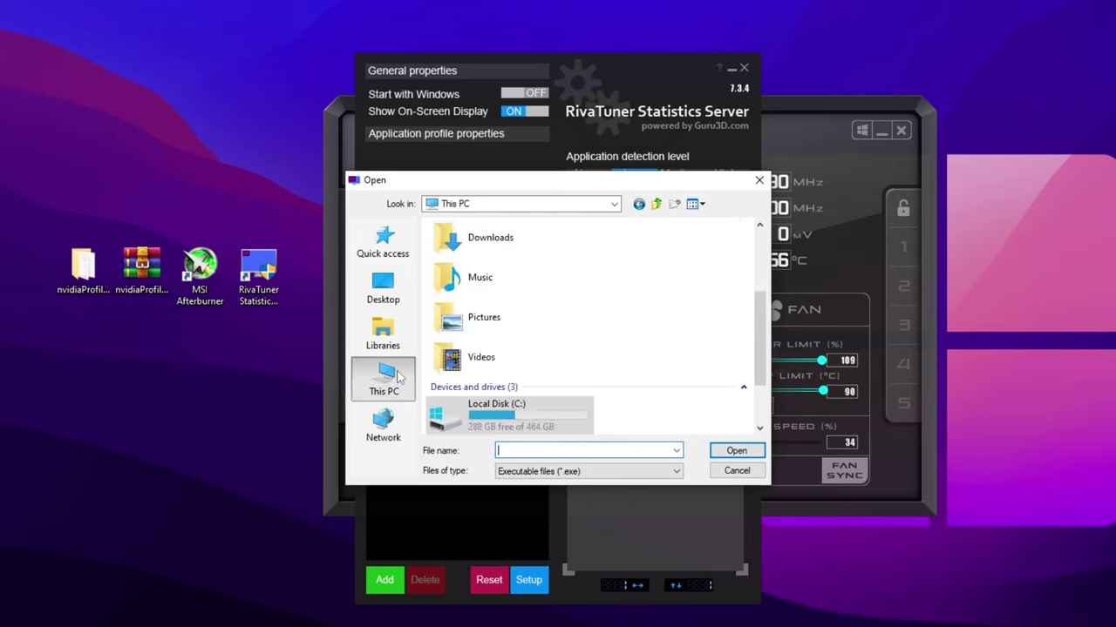
{"action": "scroll", "coordinate": [480, 375], "scroll_direction": "down", "scroll_amount": 2}
{"action": "double_click", "coordinate": [499, 337]}
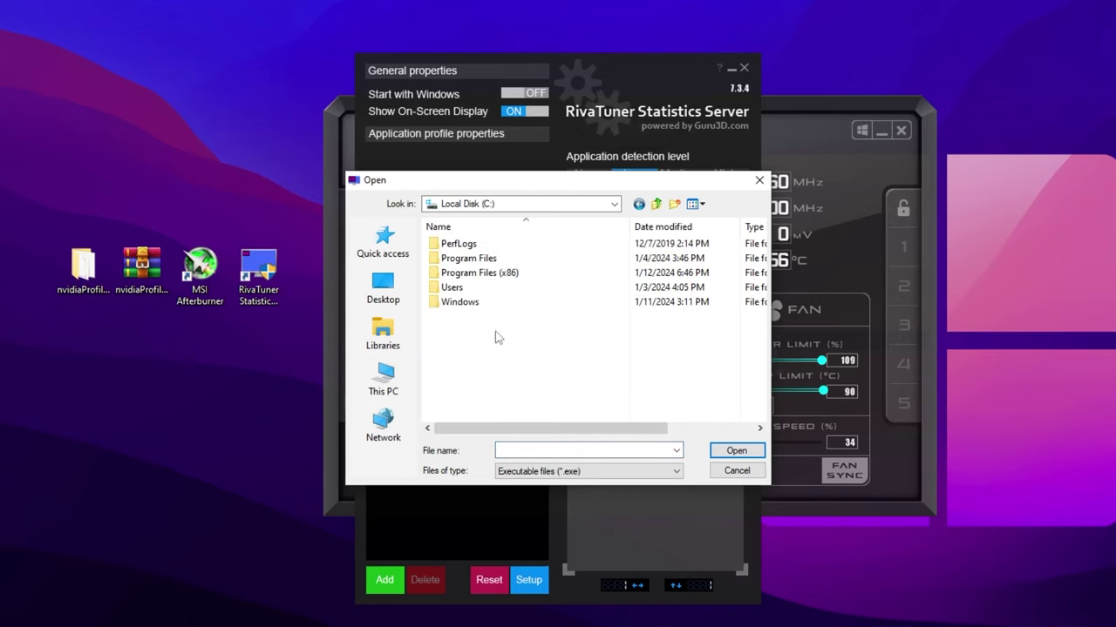
{"action": "double_click", "coordinate": [468, 259]}
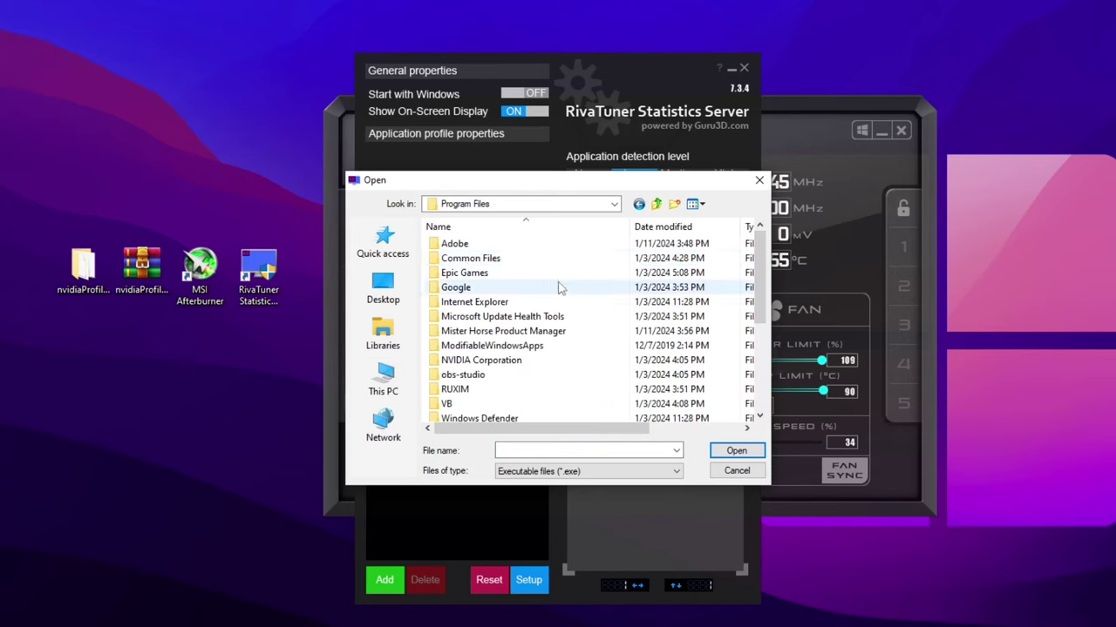
{"action": "double_click", "coordinate": [475, 272]}
Step: Add FortniteClient-Win64-Shipping.exe from Fortnite\FortniteGame\Binaries\Win64 as the profile
{"action": "double_click", "coordinate": [466, 247]}
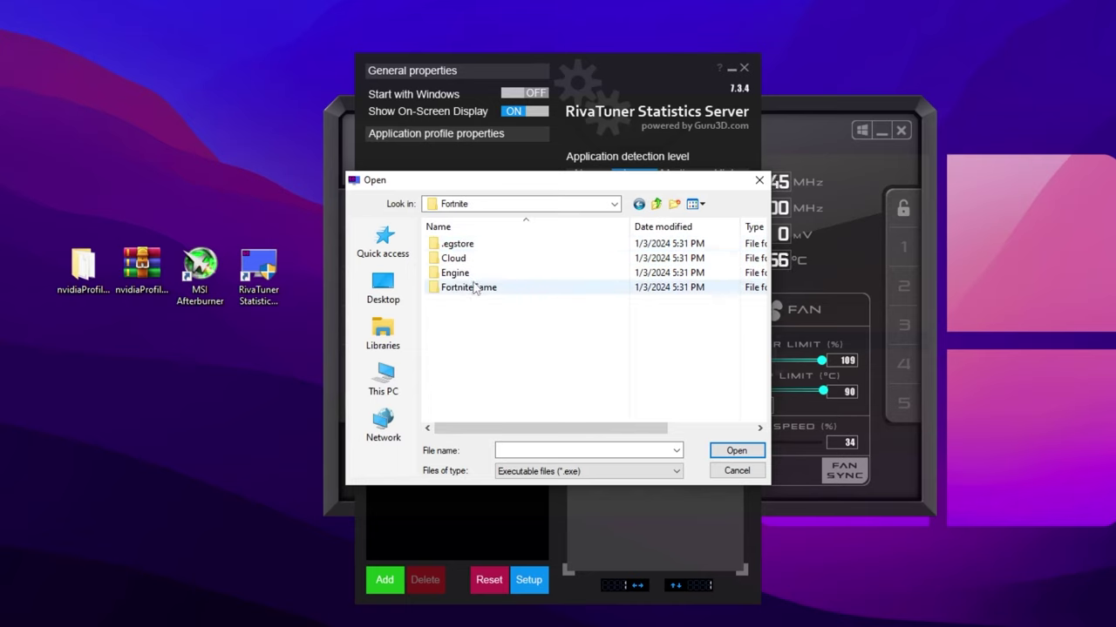
{"action": "double_click", "coordinate": [475, 288]}
{"action": "double_click", "coordinate": [470, 244]}
{"action": "double_click", "coordinate": [484, 259]}
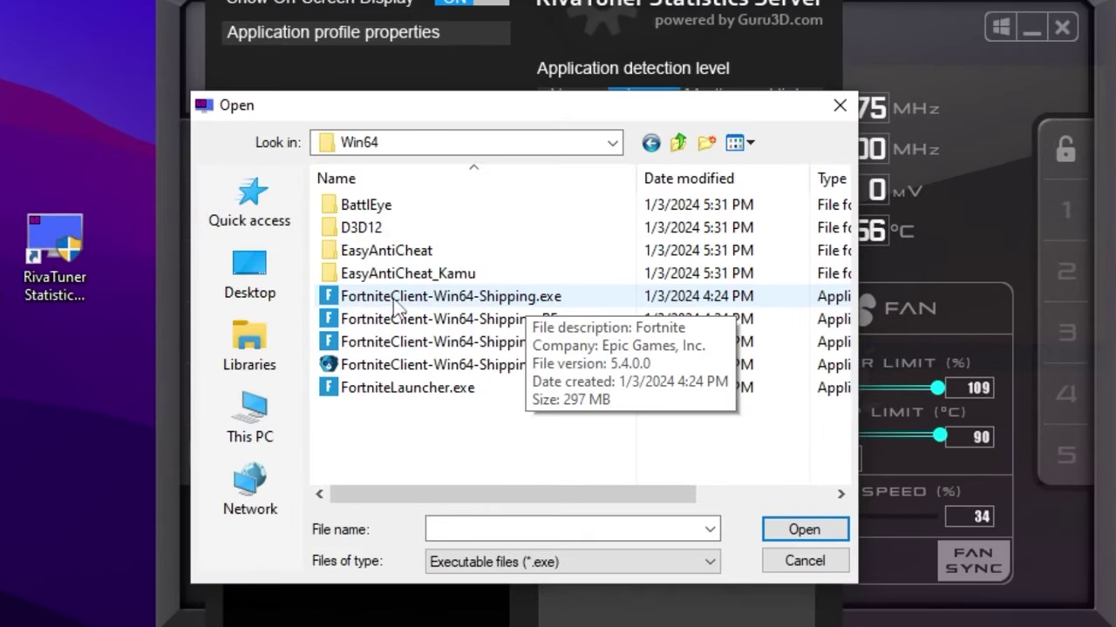
{"action": "left_click", "coordinate": [490, 298]}
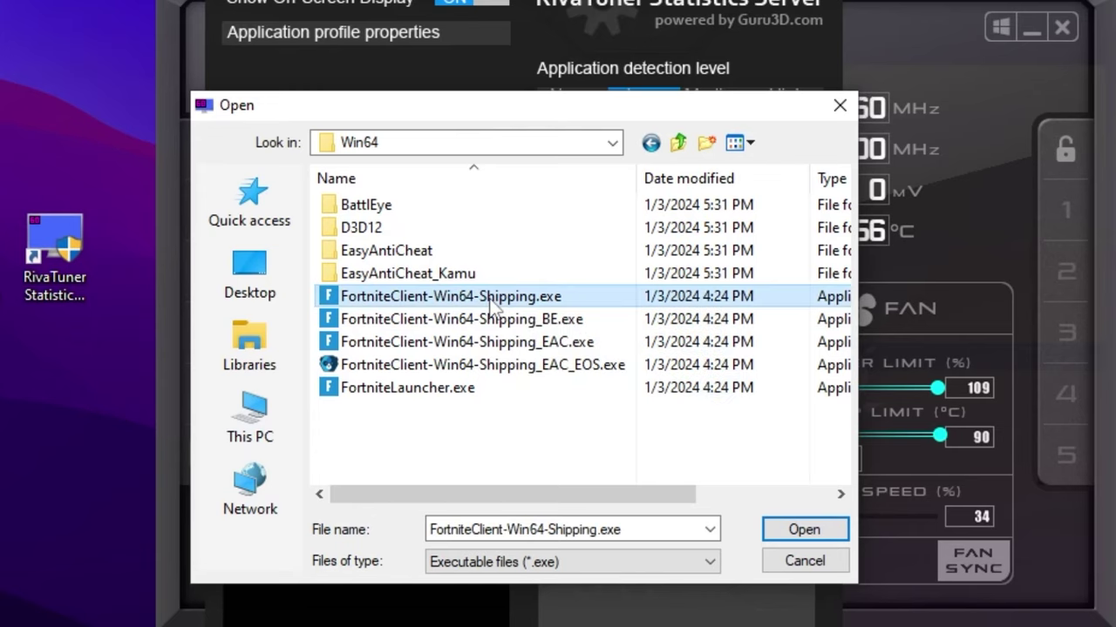
{"action": "left_click", "coordinate": [802, 530]}
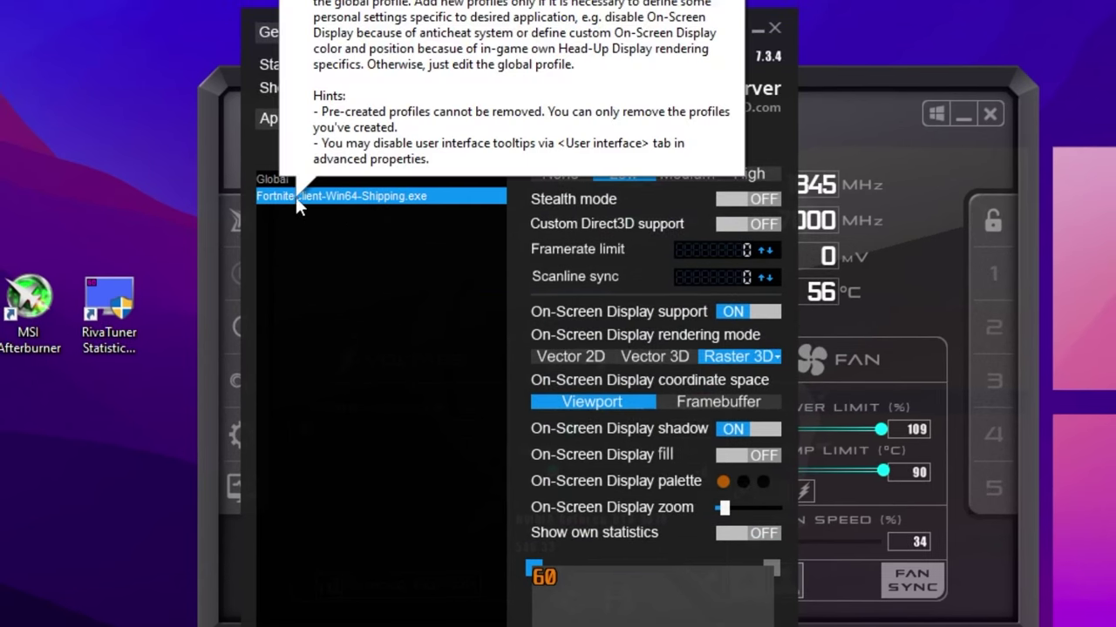
Step: Set the Global profile's Framerate limit to 240 and minimise RivaTuner
{"action": "left_click", "coordinate": [307, 175]}
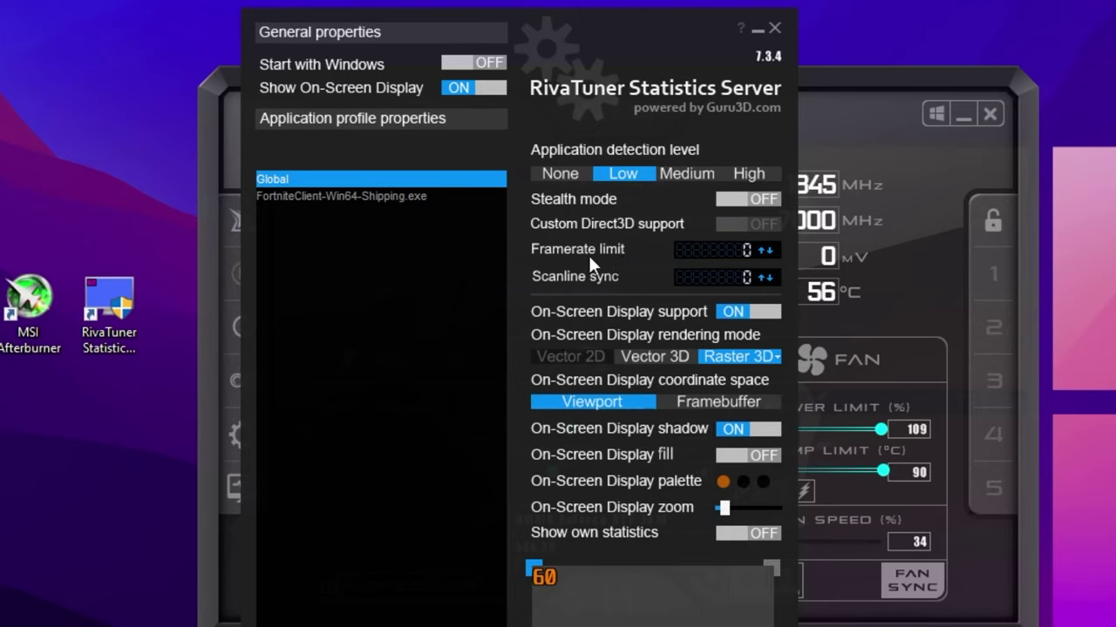
{"action": "mouse_move", "coordinate": [560, 248]}
{"action": "mouse_move", "coordinate": [772, 245]}
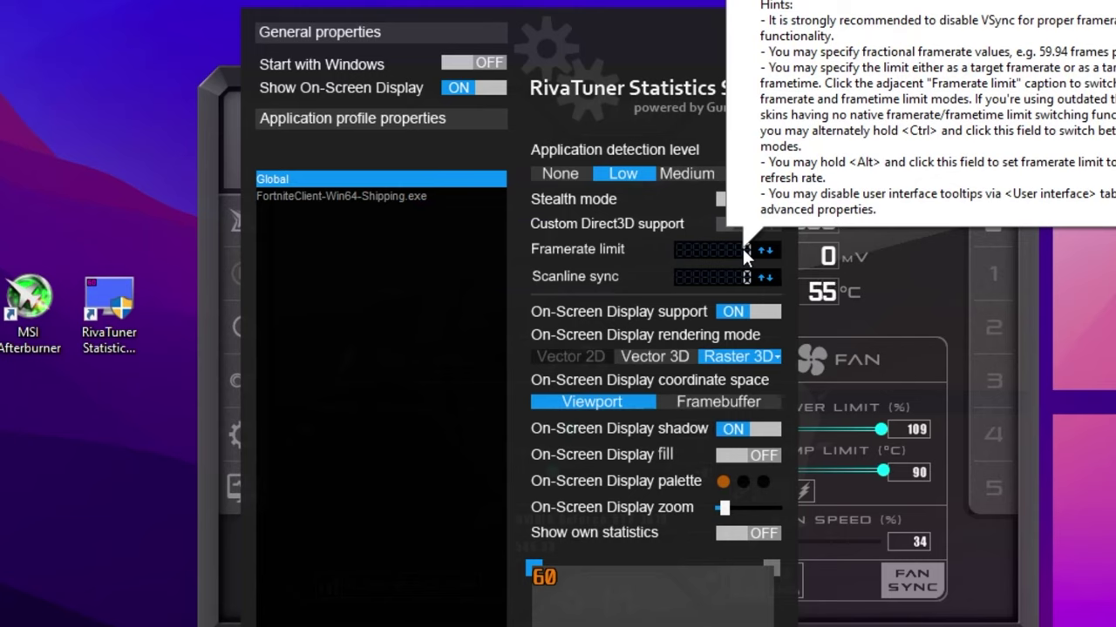
{"action": "left_click", "coordinate": [743, 248]}
{"action": "type", "text": "6"}
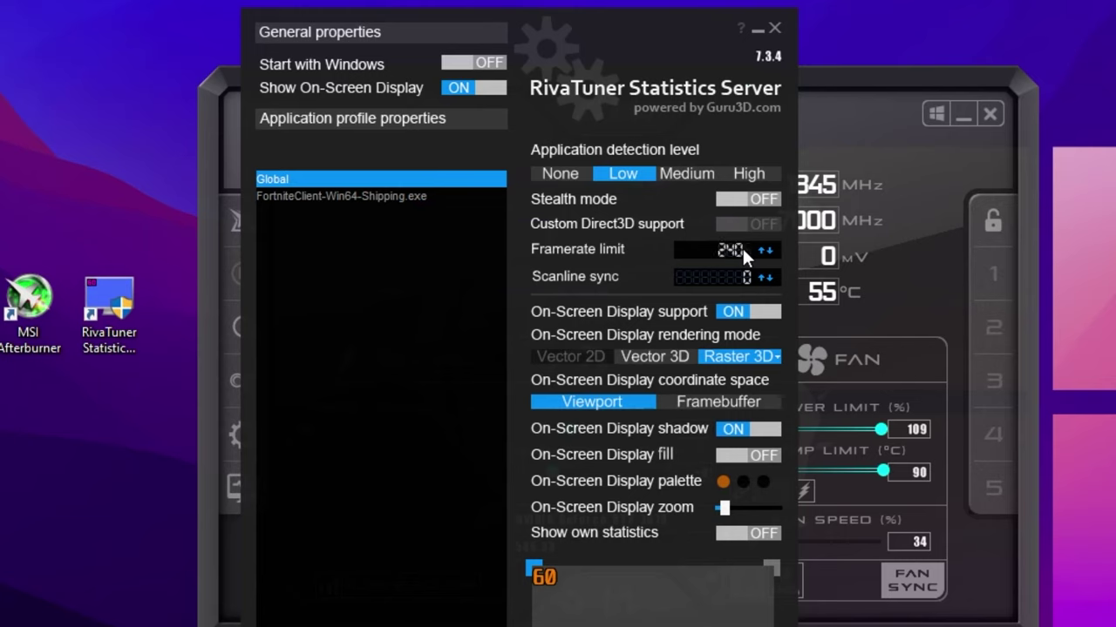
{"action": "key", "text": "Return"}
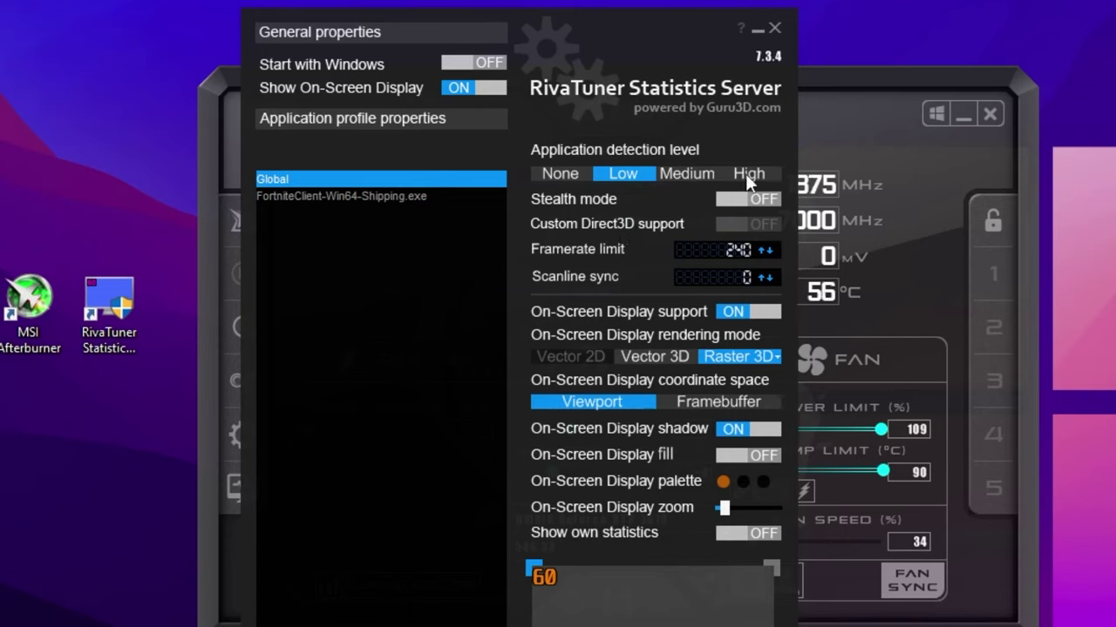
{"action": "left_click", "coordinate": [759, 29]}
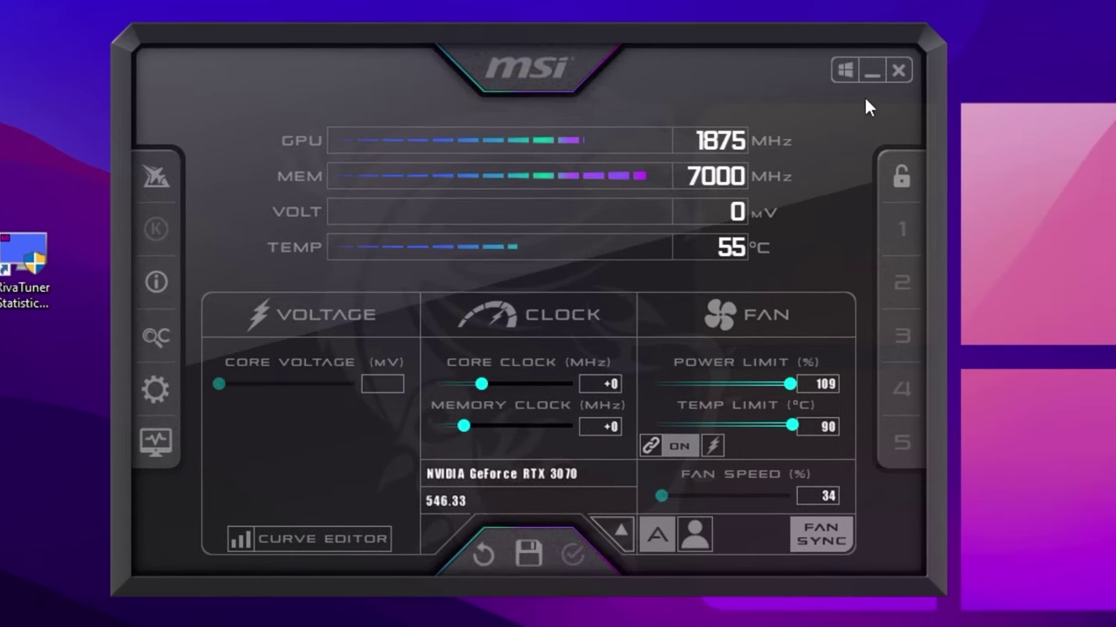
Step: Minimise the MSI Afterburner window
{"action": "left_click", "coordinate": [870, 70]}
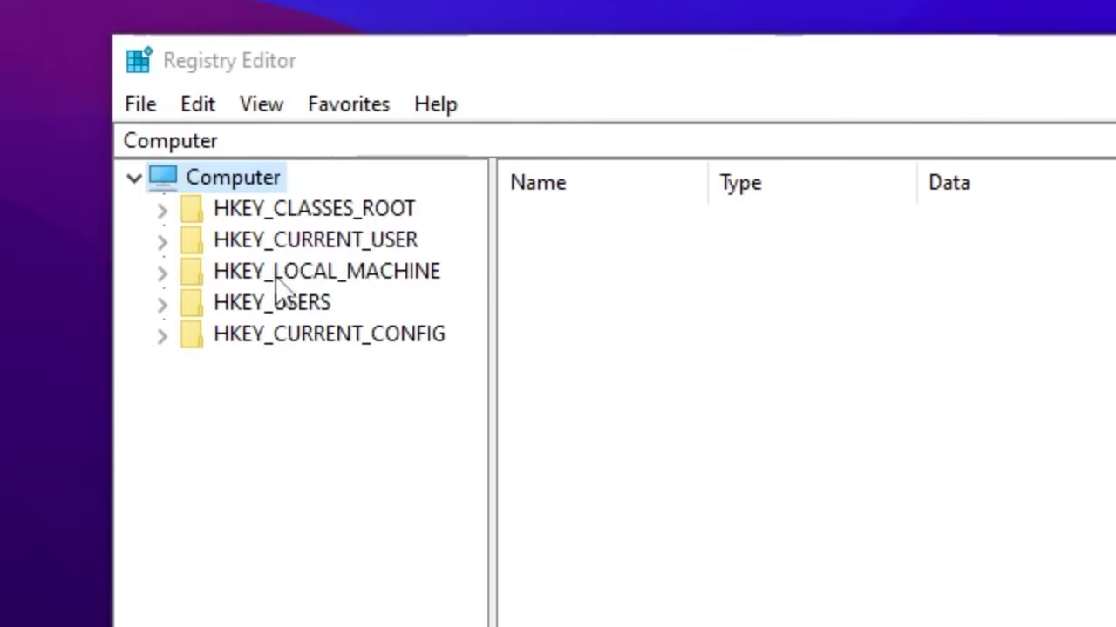
Step: Expand HKEY_LOCAL_MACHINE\SYSTEM\CurrentControlSet\Control and select the GraphicsDrivers key
{"action": "left_click", "coordinate": [162, 273]}
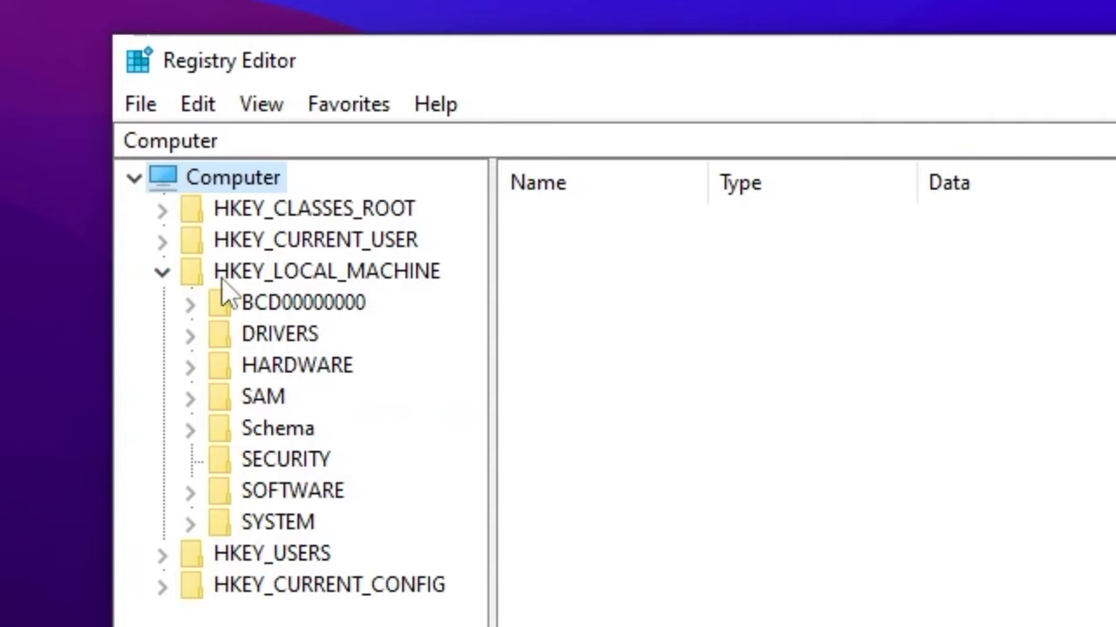
{"action": "left_click", "coordinate": [195, 522]}
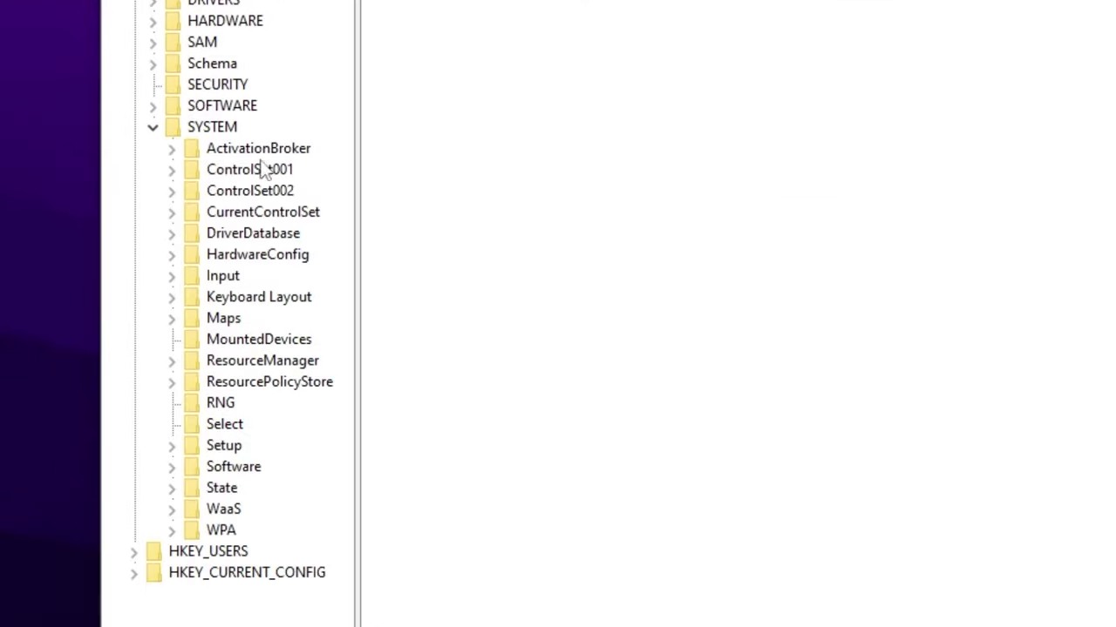
{"action": "left_click", "coordinate": [171, 213]}
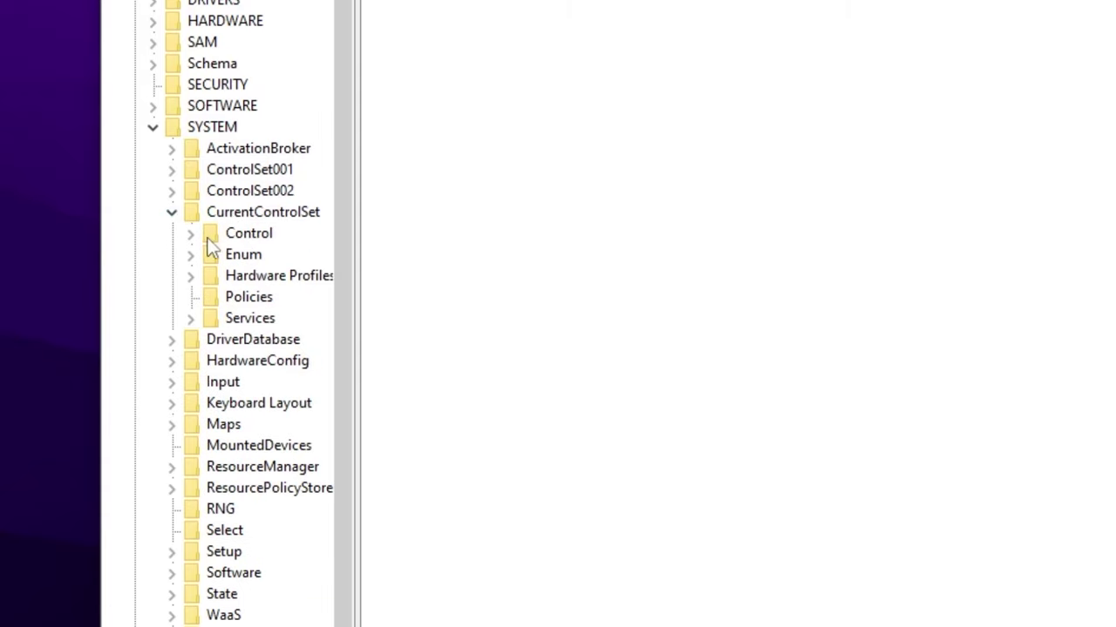
{"action": "left_click", "coordinate": [192, 235]}
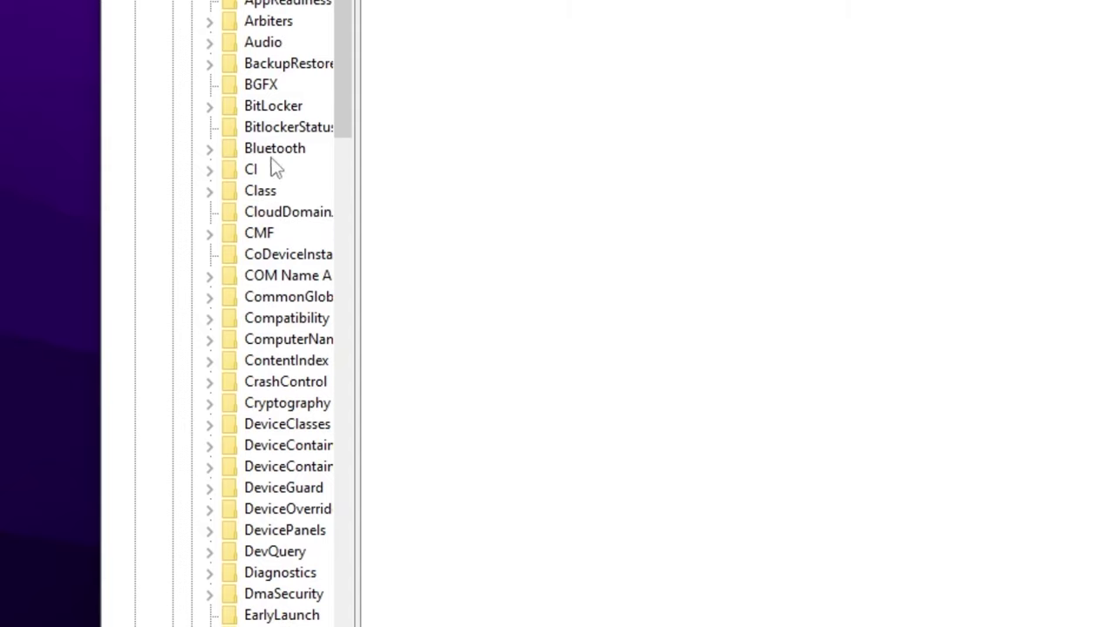
{"action": "scroll", "coordinate": [300, 150], "scroll_direction": "down", "scroll_amount": 4}
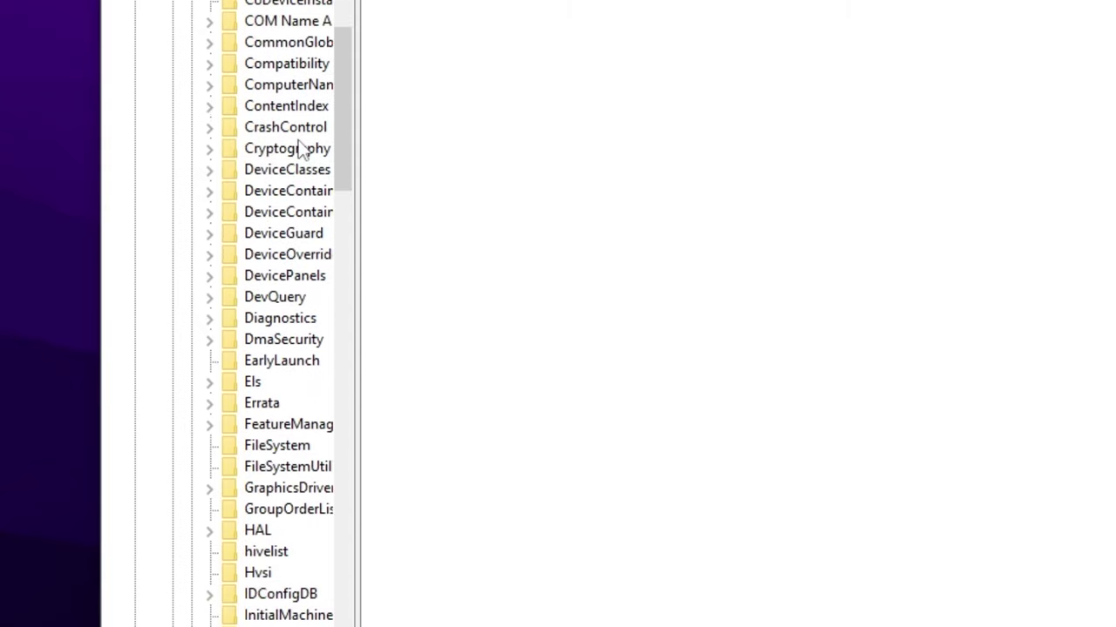
{"action": "left_click", "coordinate": [293, 490]}
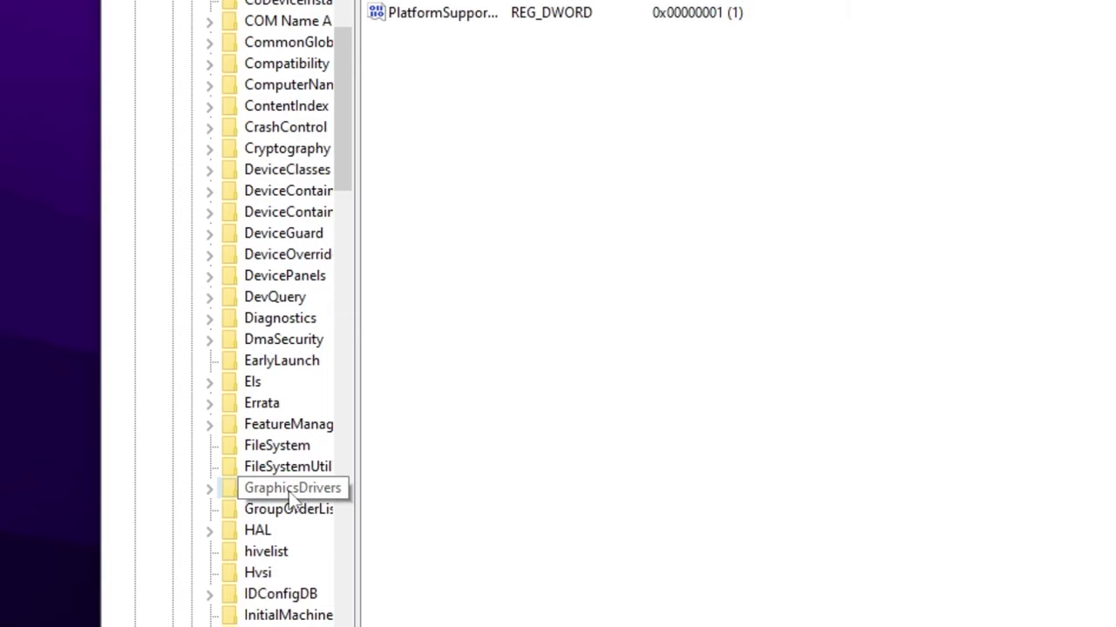
{"action": "scroll", "coordinate": [293, 497], "scroll_direction": "down", "scroll_amount": 3}
Step: Create a new DWORD (32-bit) value named TdrDelay under GraphicsDrivers
{"action": "right_click", "coordinate": [462, 75]}
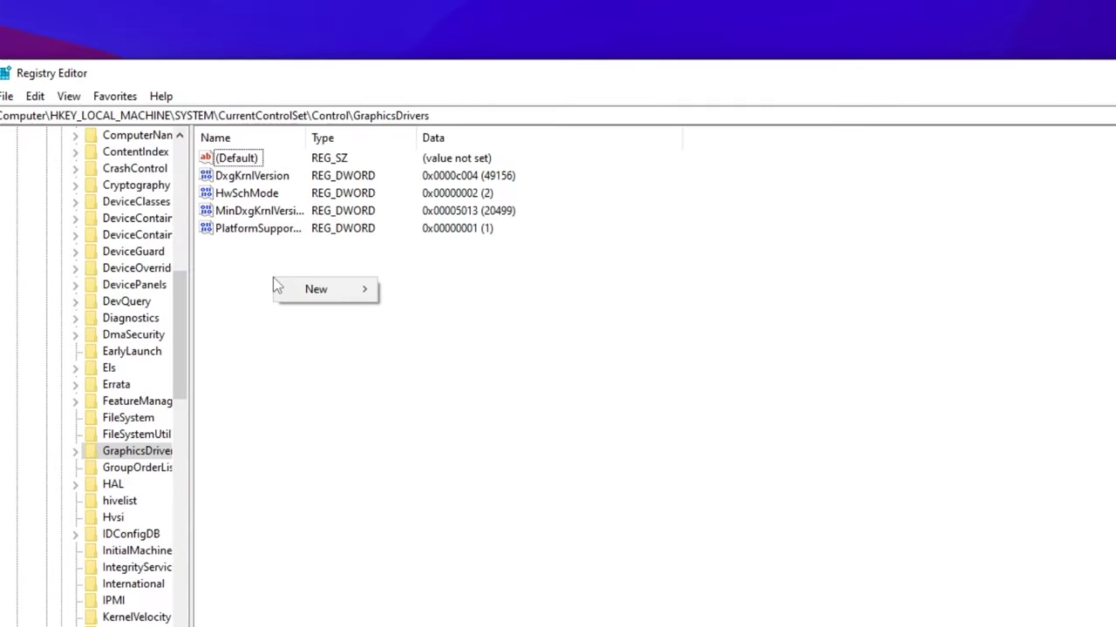
{"action": "mouse_move", "coordinate": [506, 101]}
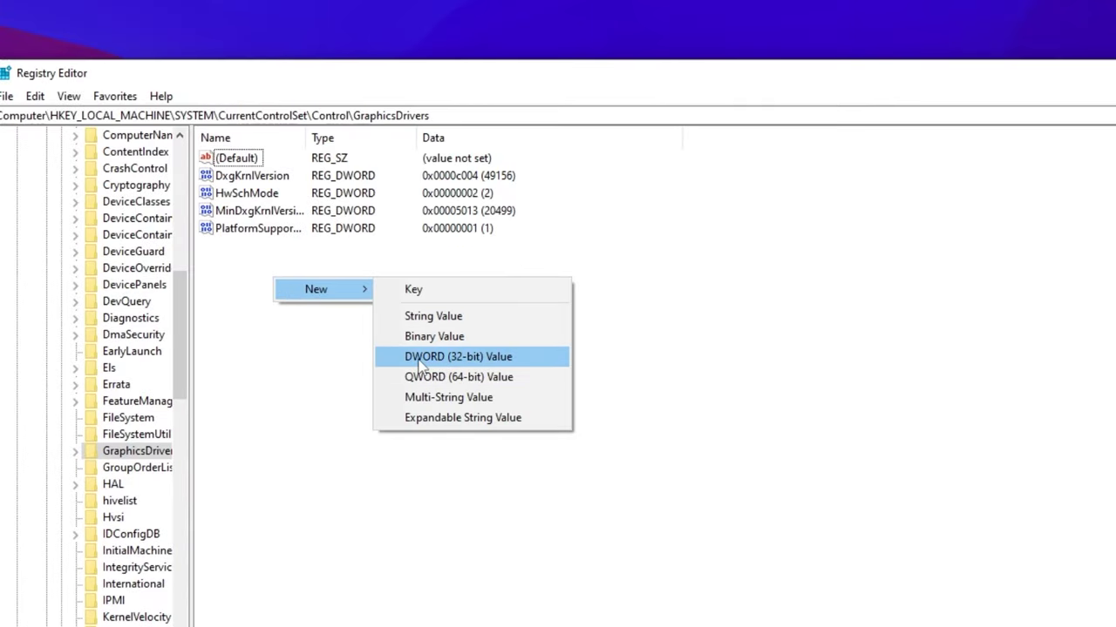
{"action": "left_click", "coordinate": [447, 364]}
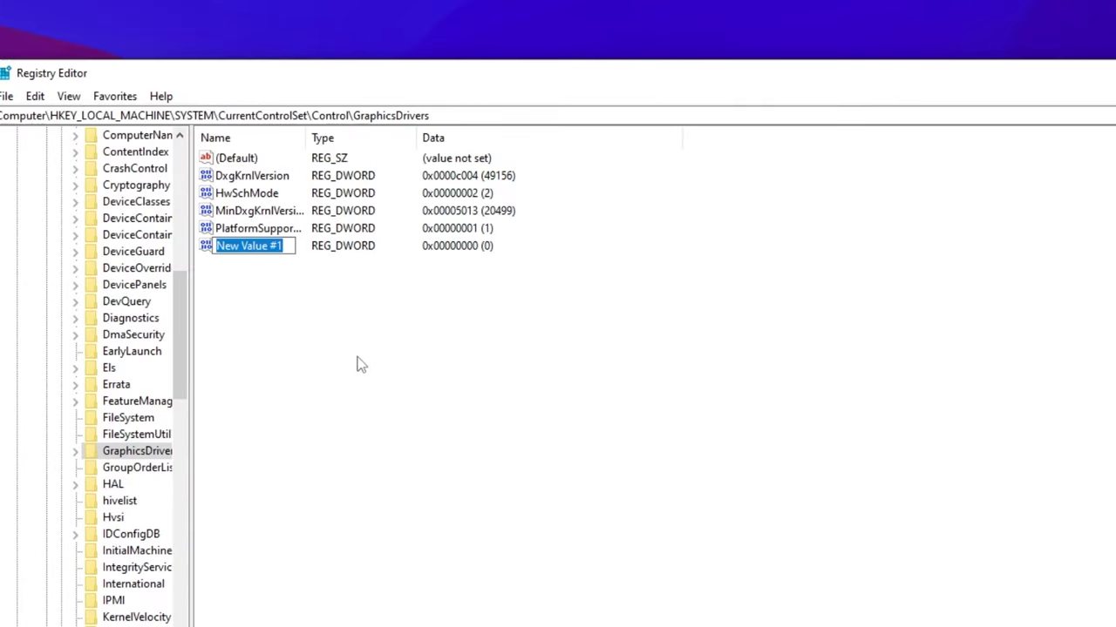
{"action": "type", "text": "Td"}
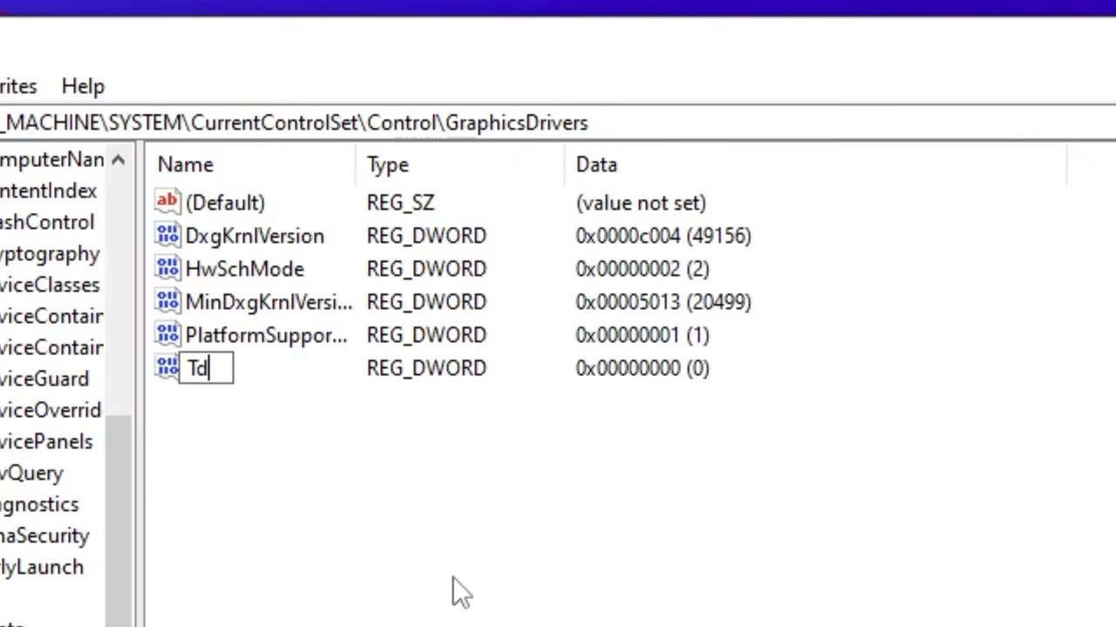
{"action": "type", "text": "rDelay"}
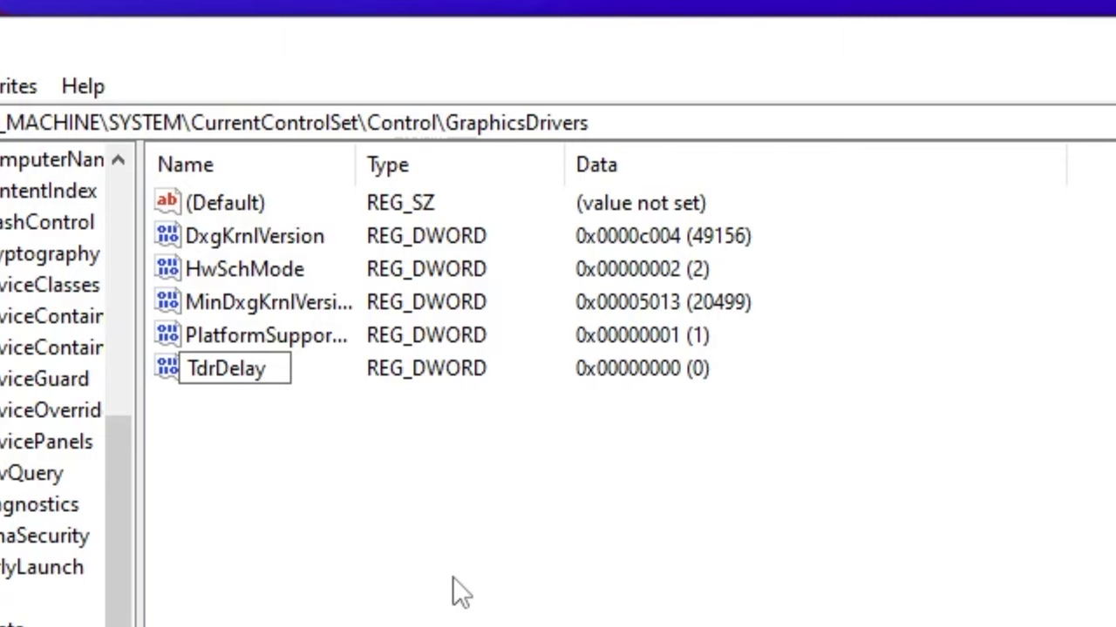
{"action": "key", "text": "Return"}
Step: Set the TdrDelay value data to 8
{"action": "right_click", "coordinate": [219, 369]}
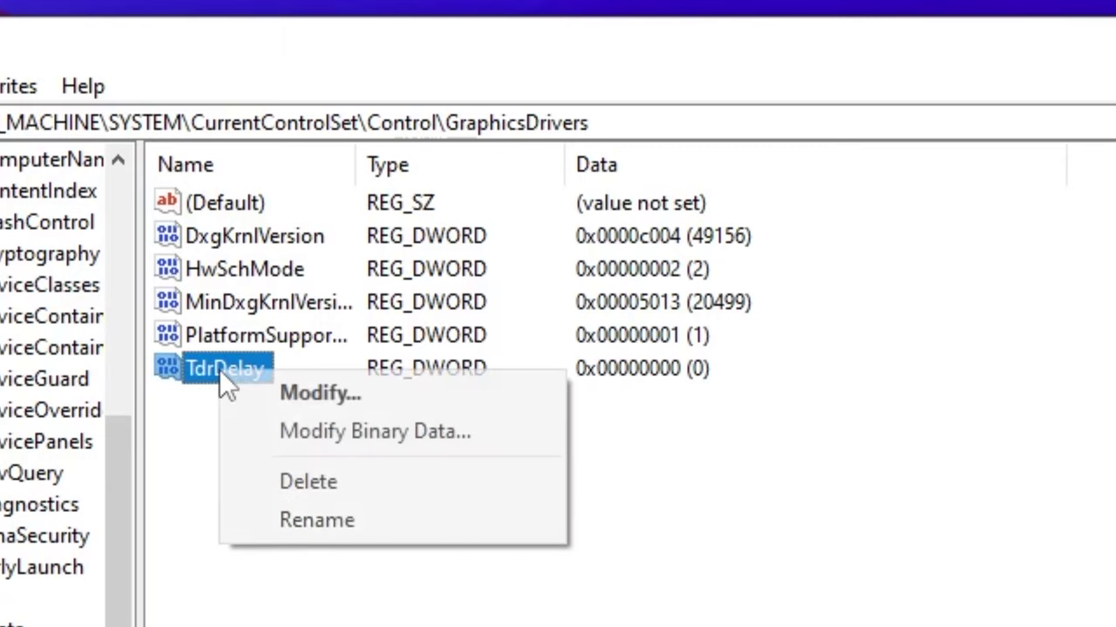
{"action": "left_click", "coordinate": [276, 384]}
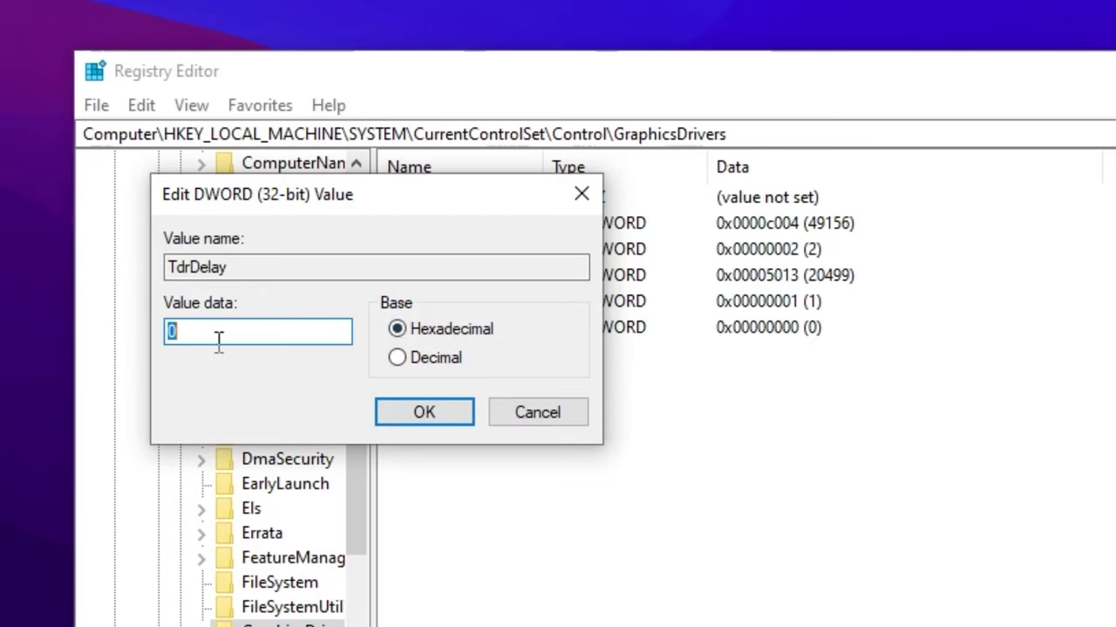
{"action": "type", "text": "8"}
{"action": "left_click", "coordinate": [420, 416]}
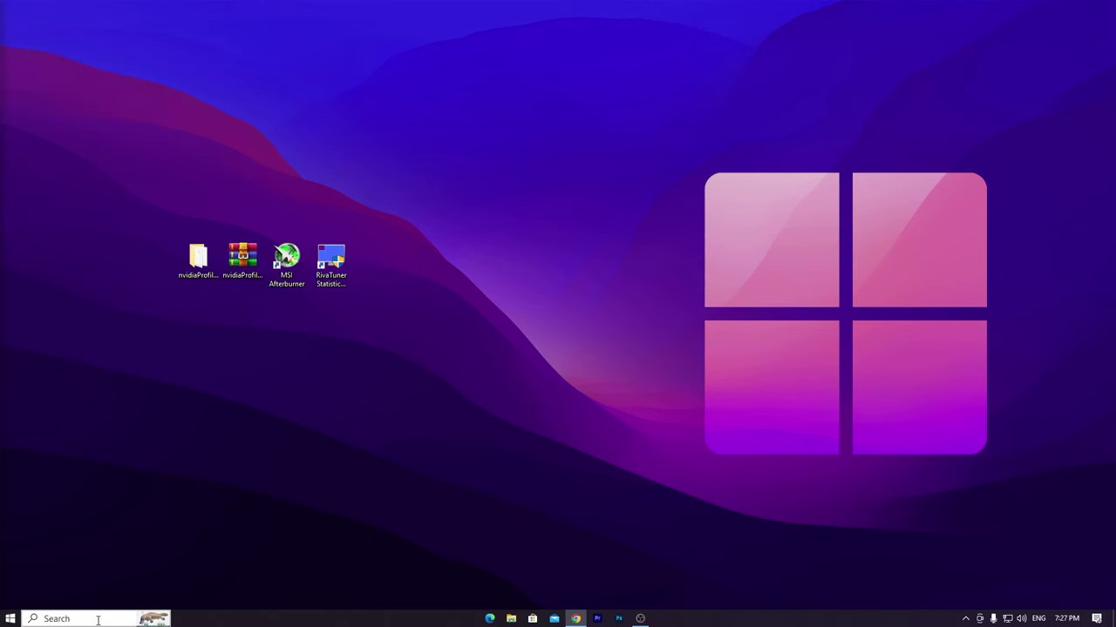
Step: Find Power Options by searching 'power', activate the hidden High performance plan, and open its settings
{"action": "left_click", "coordinate": [98, 619]}
{"action": "type", "text": "power"}
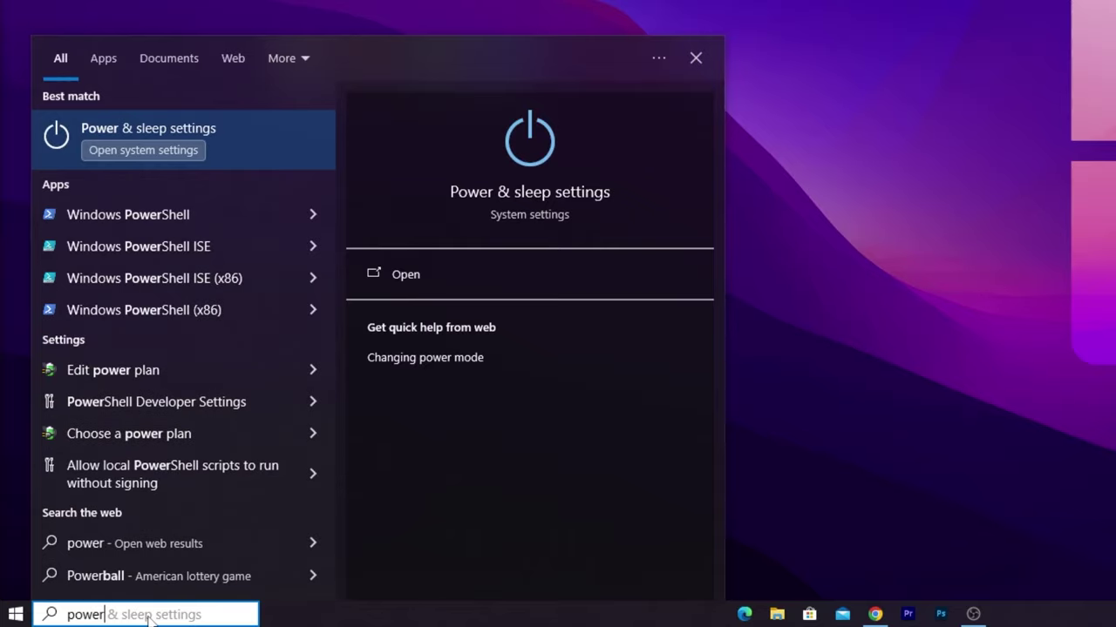
{"action": "left_click", "coordinate": [117, 131]}
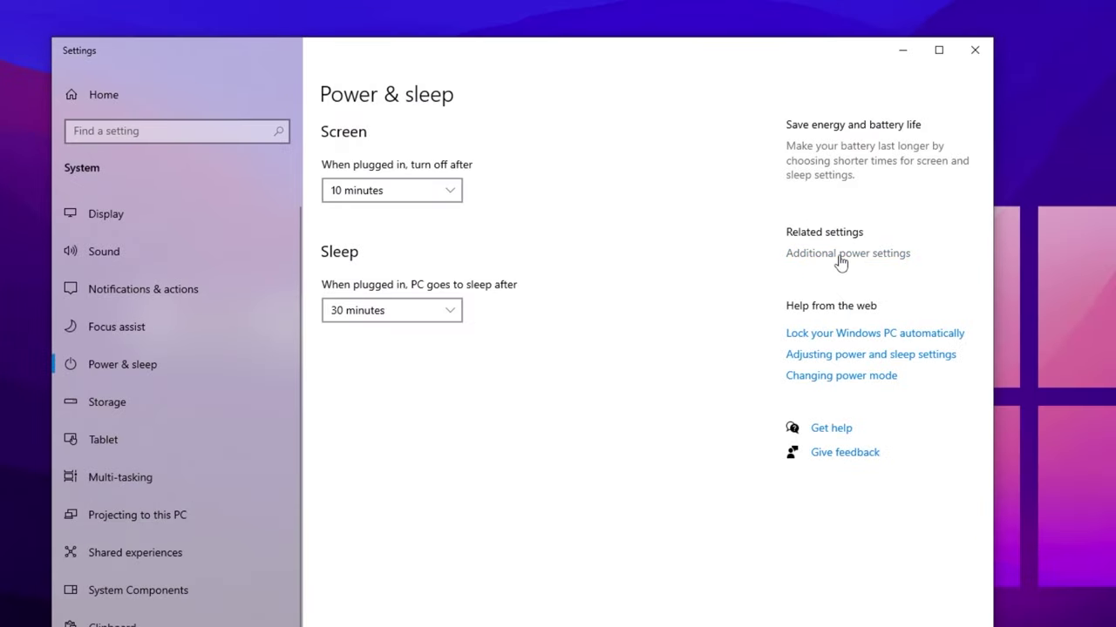
{"action": "left_click", "coordinate": [839, 254]}
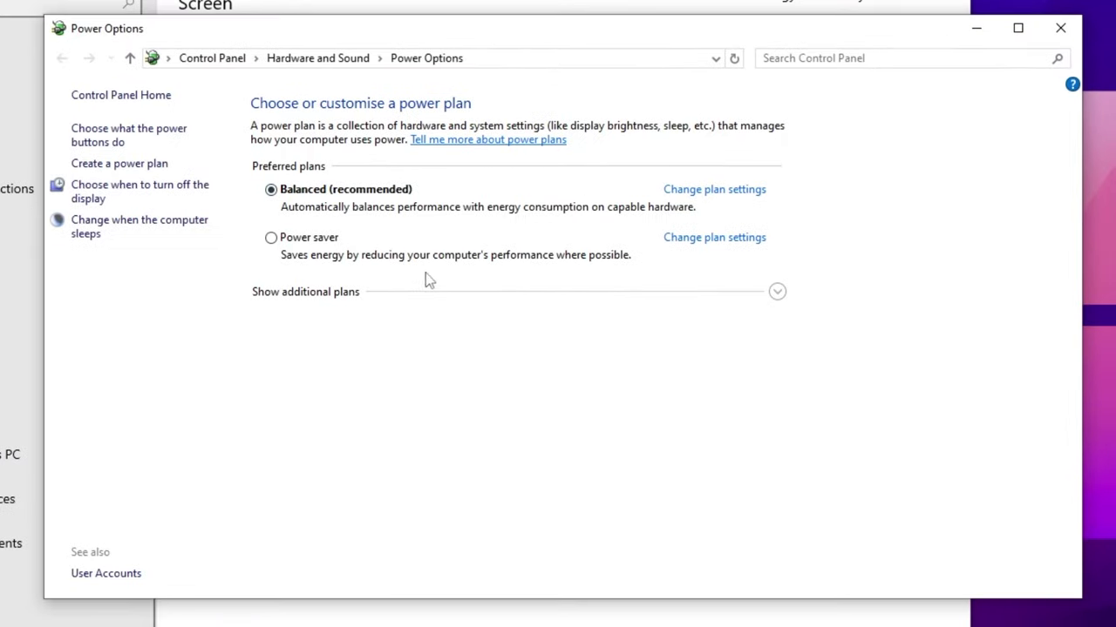
{"action": "left_click", "coordinate": [775, 297]}
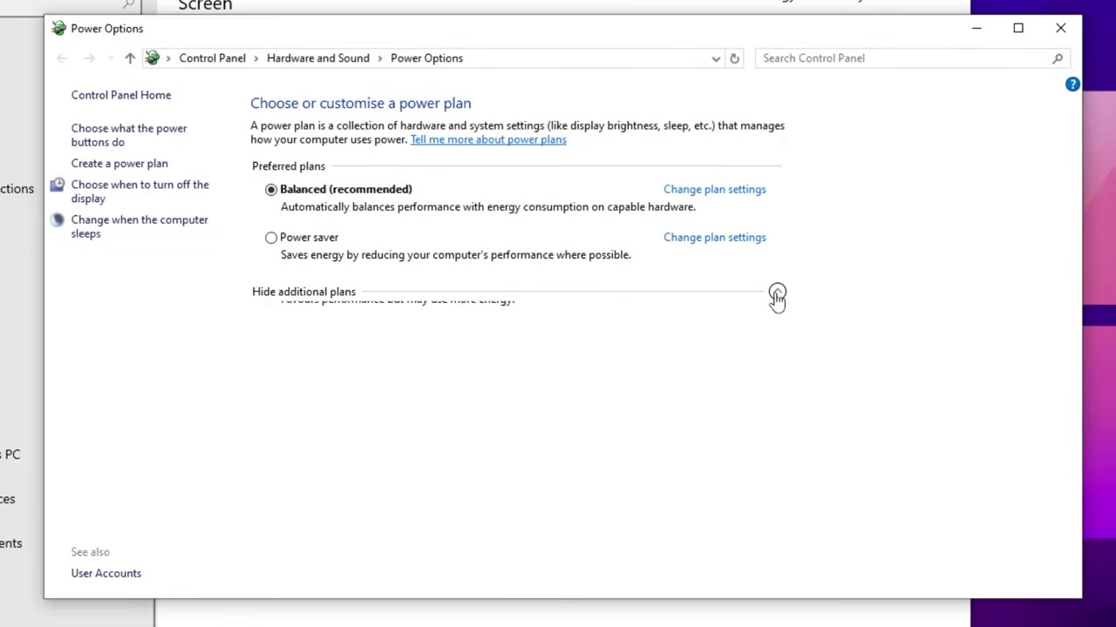
{"action": "left_click", "coordinate": [296, 323]}
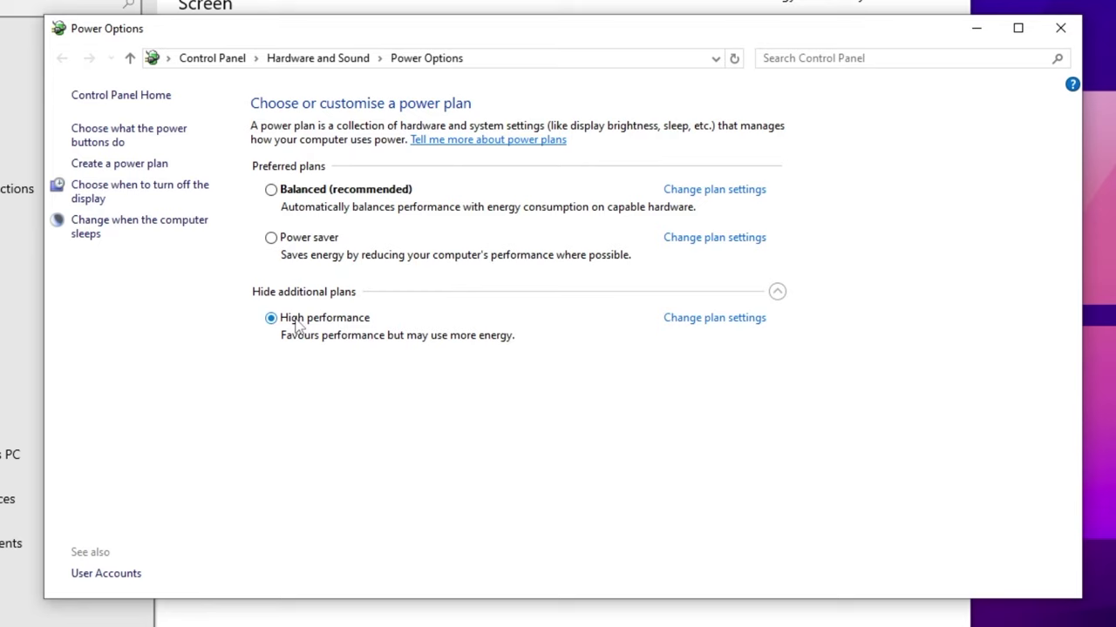
{"action": "left_click", "coordinate": [706, 319]}
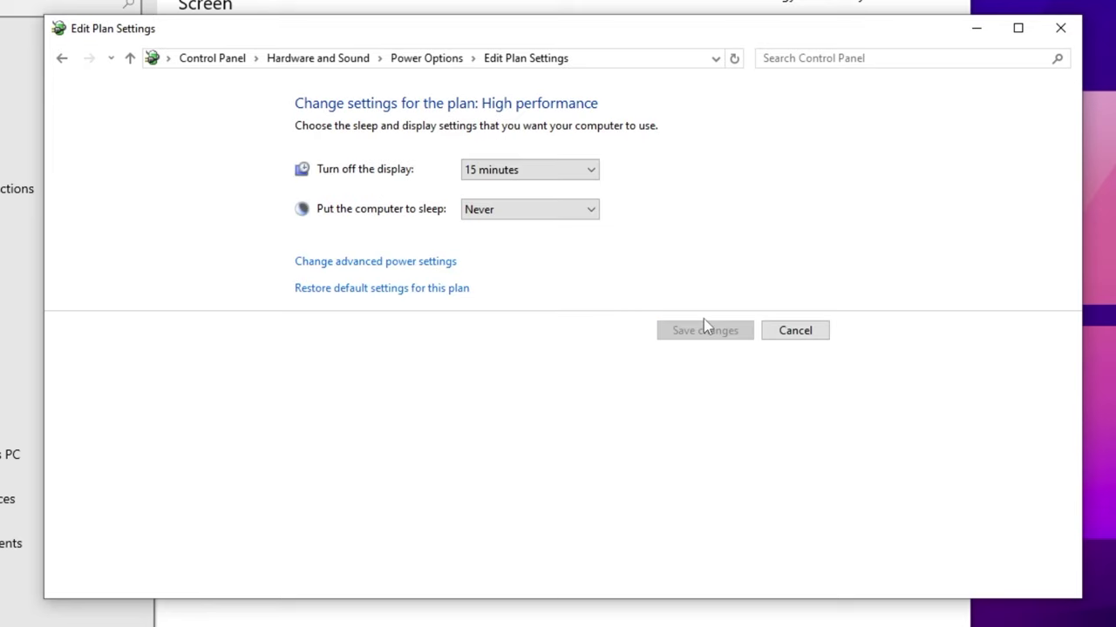
Step: In the advanced power settings, set Hard disk turn-off time to 0 minutes
{"action": "left_click", "coordinate": [387, 266]}
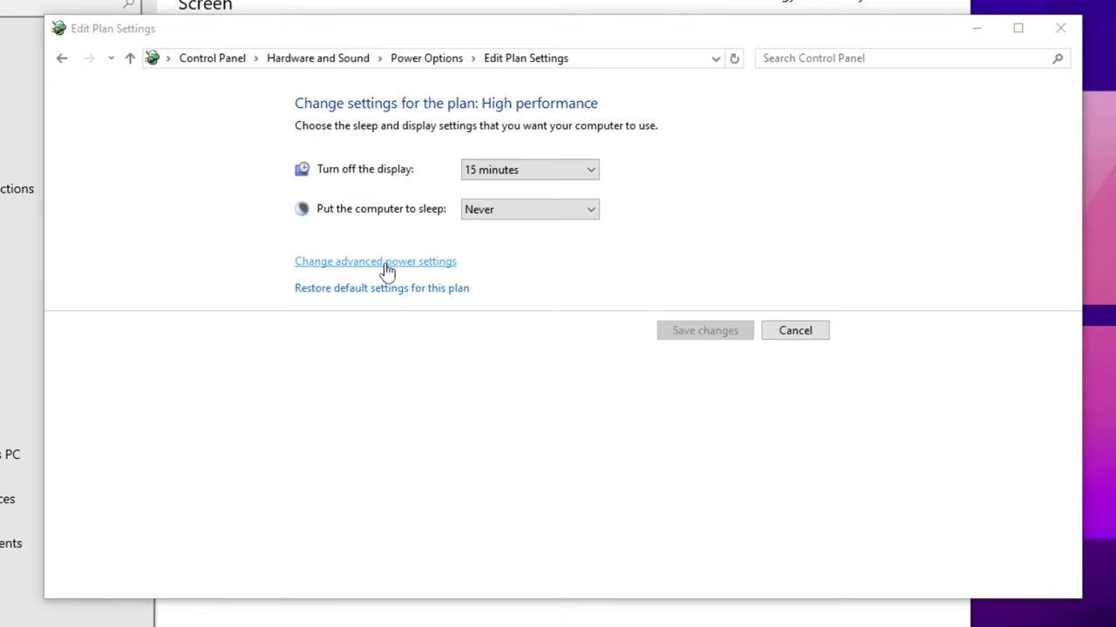
{"action": "left_click_drag", "start_coordinate": [1, 1], "coordinate": [426, 74]}
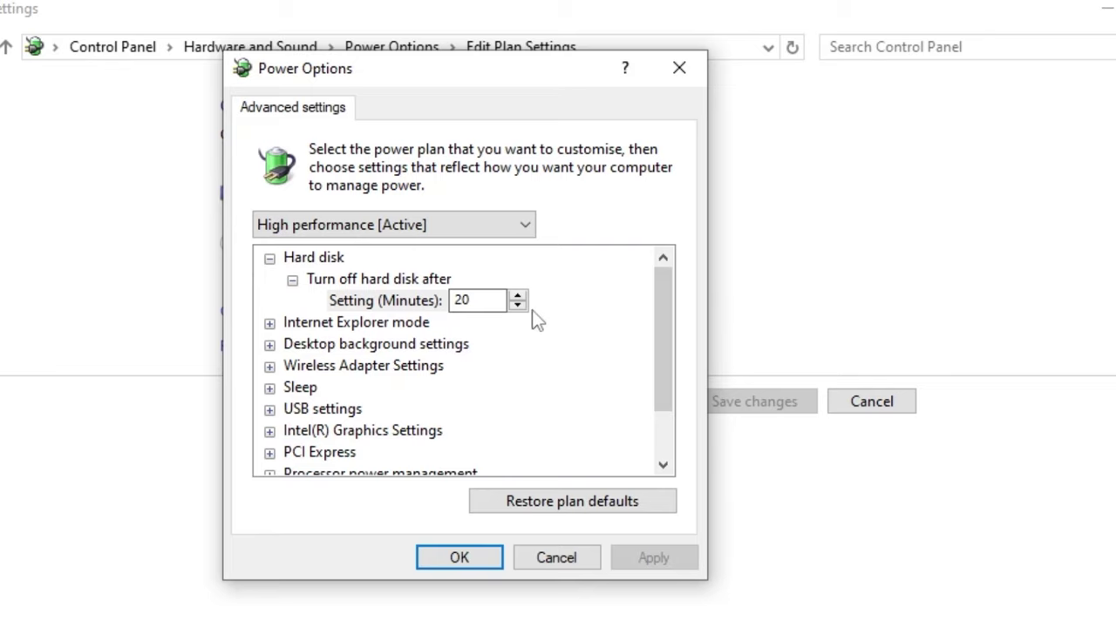
{"action": "left_click", "coordinate": [381, 302]}
{"action": "type", "text": "0"}
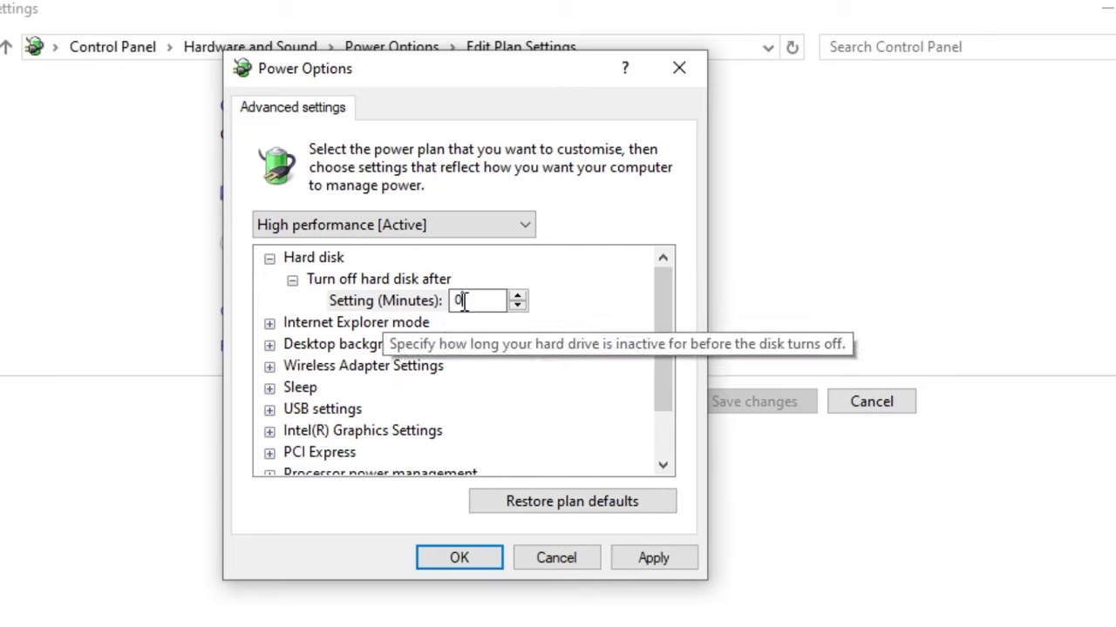
{"action": "scroll", "coordinate": [541, 370], "scroll_direction": "down", "scroll_amount": 1}
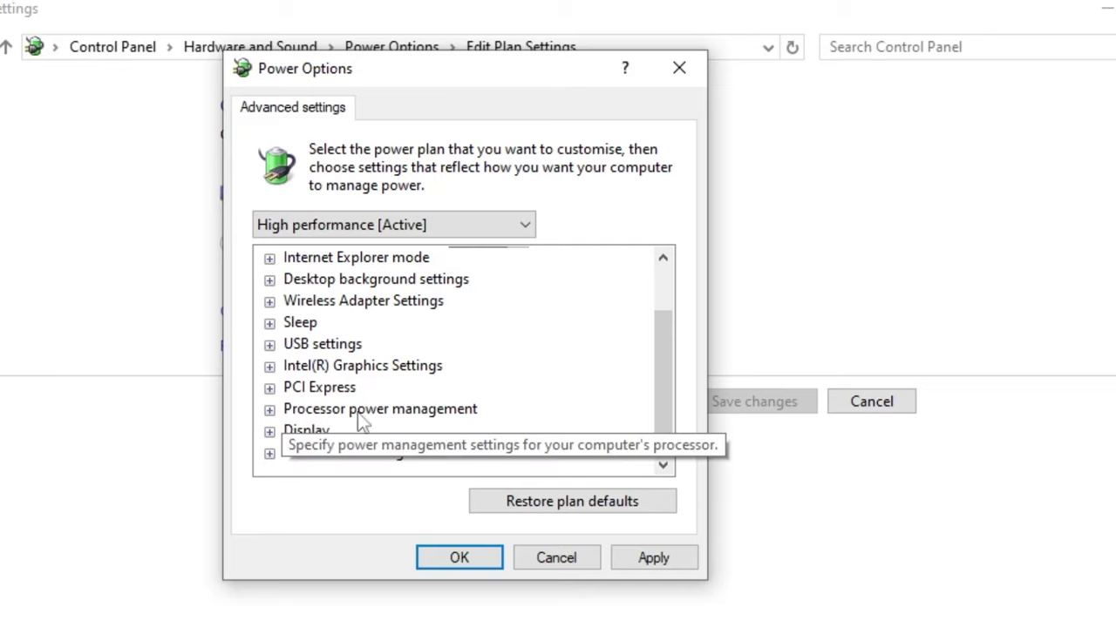
Step: Check the minimum and maximum processor states are 100% and the cooling policy, then apply
{"action": "left_click", "coordinate": [270, 412]}
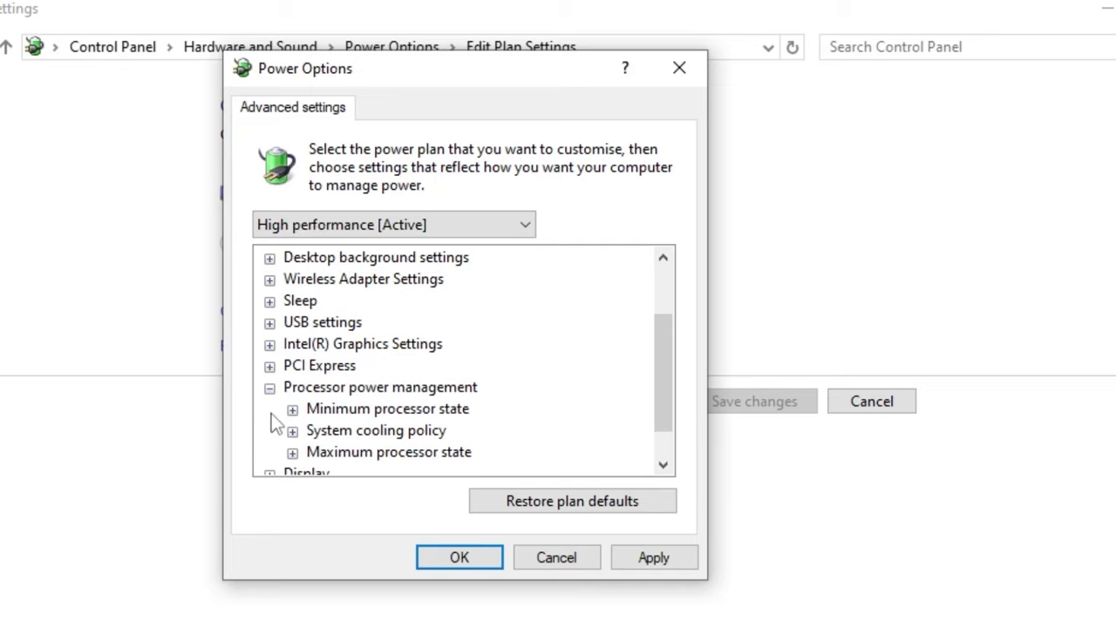
{"action": "left_click", "coordinate": [293, 453]}
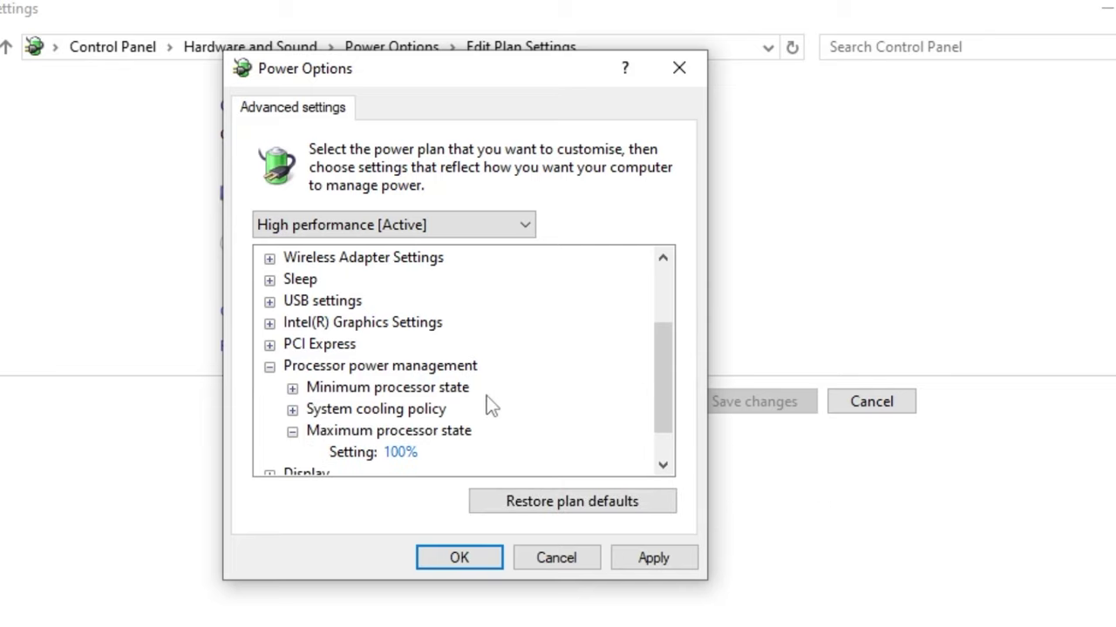
{"action": "left_click", "coordinate": [293, 388]}
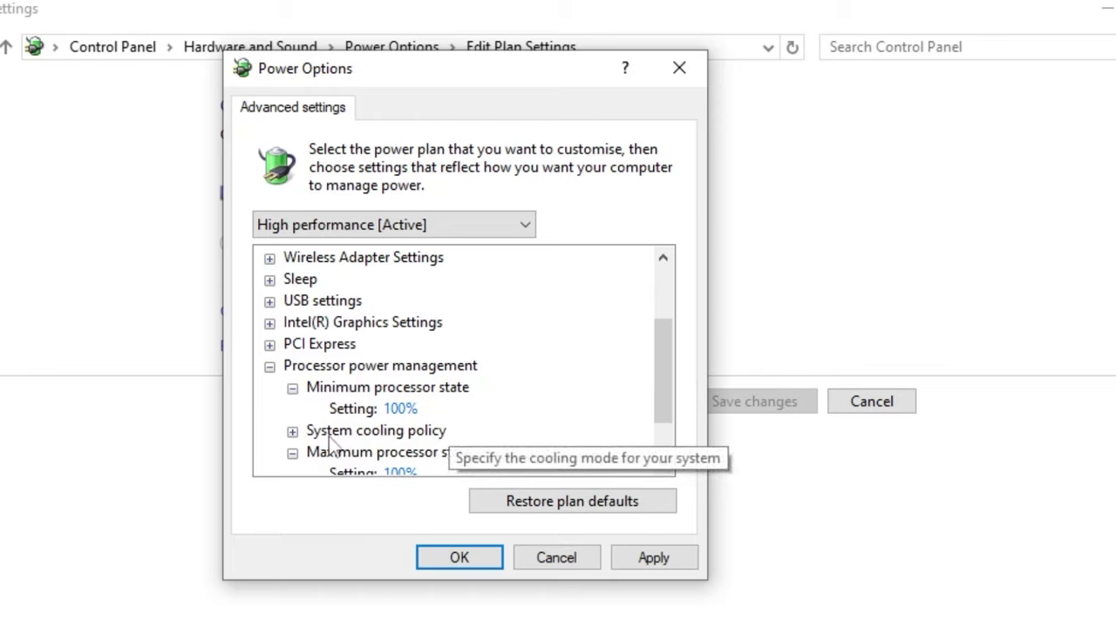
{"action": "left_click", "coordinate": [293, 433]}
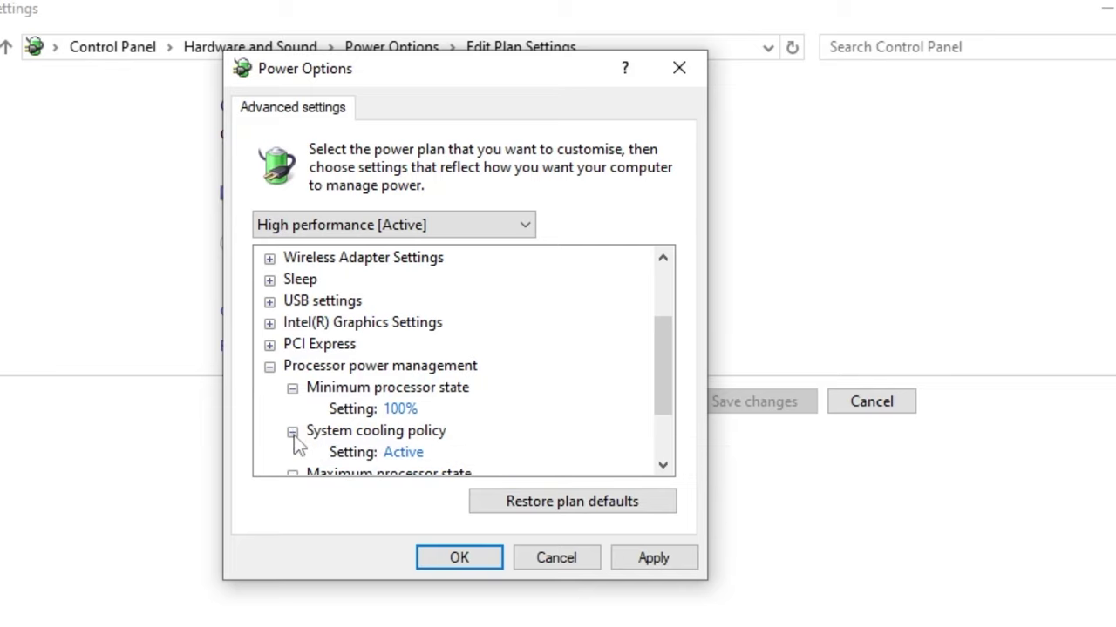
{"action": "scroll", "coordinate": [582, 396], "scroll_direction": "down", "scroll_amount": 2}
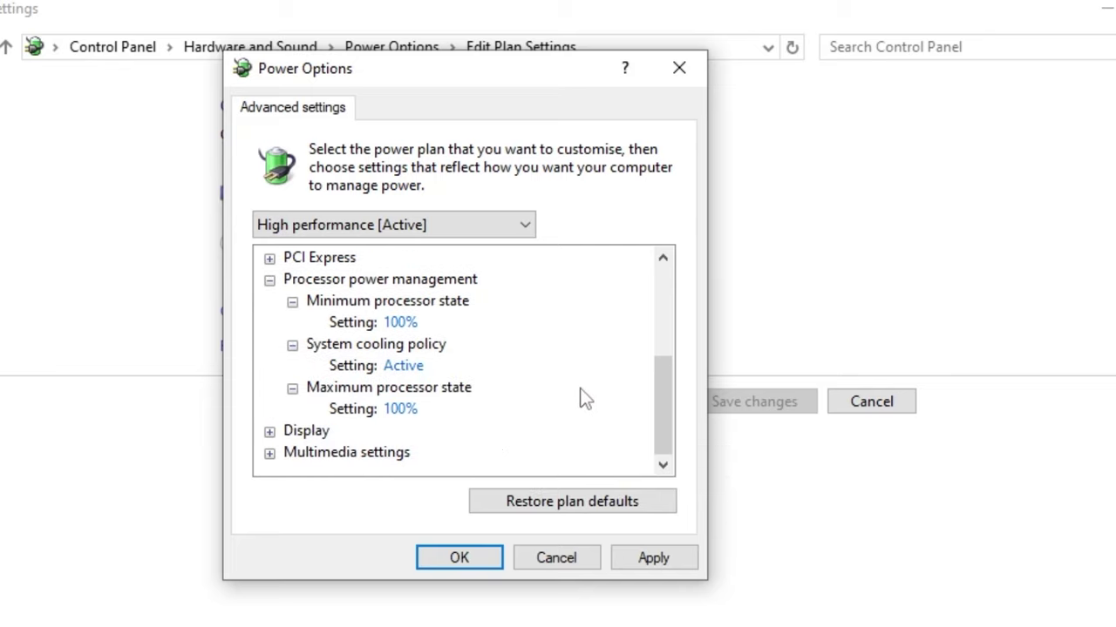
{"action": "left_click", "coordinate": [655, 562]}
{"action": "left_click", "coordinate": [459, 556]}
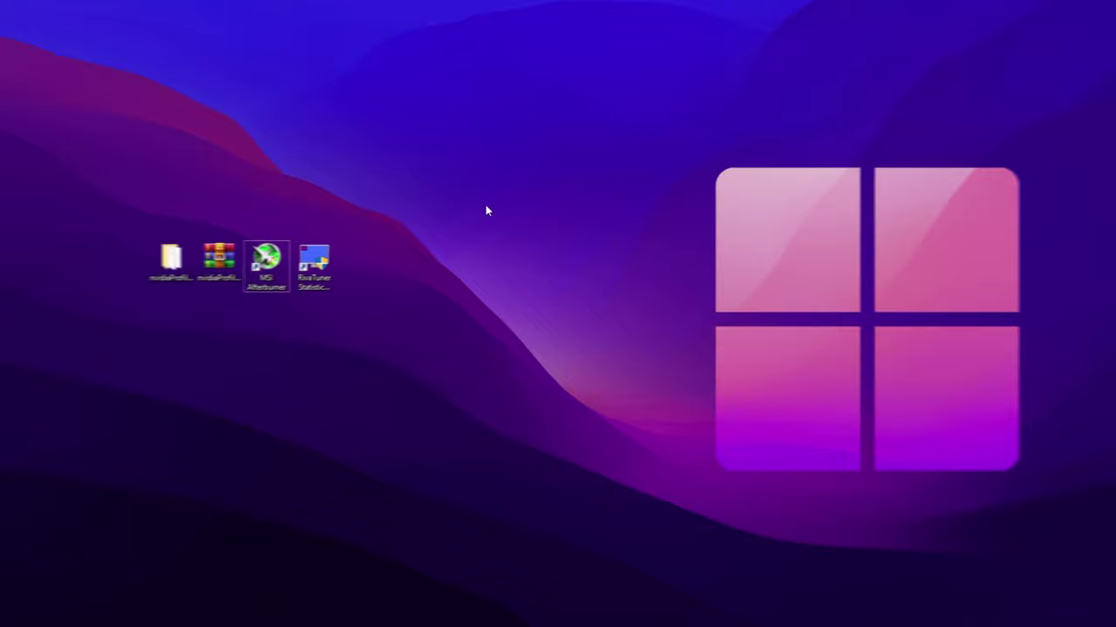
Step: Open NVIDIA Control Panel's Manage 3D settings and scroll through the Global Settings list
{"action": "right_click", "coordinate": [490, 212]}
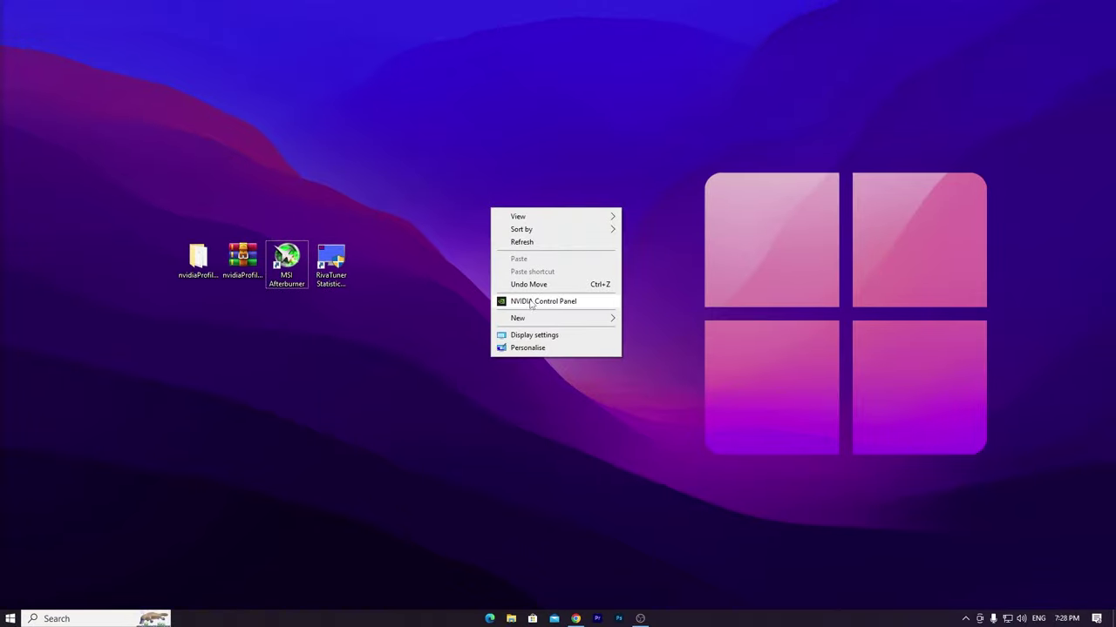
{"action": "left_click", "coordinate": [529, 304]}
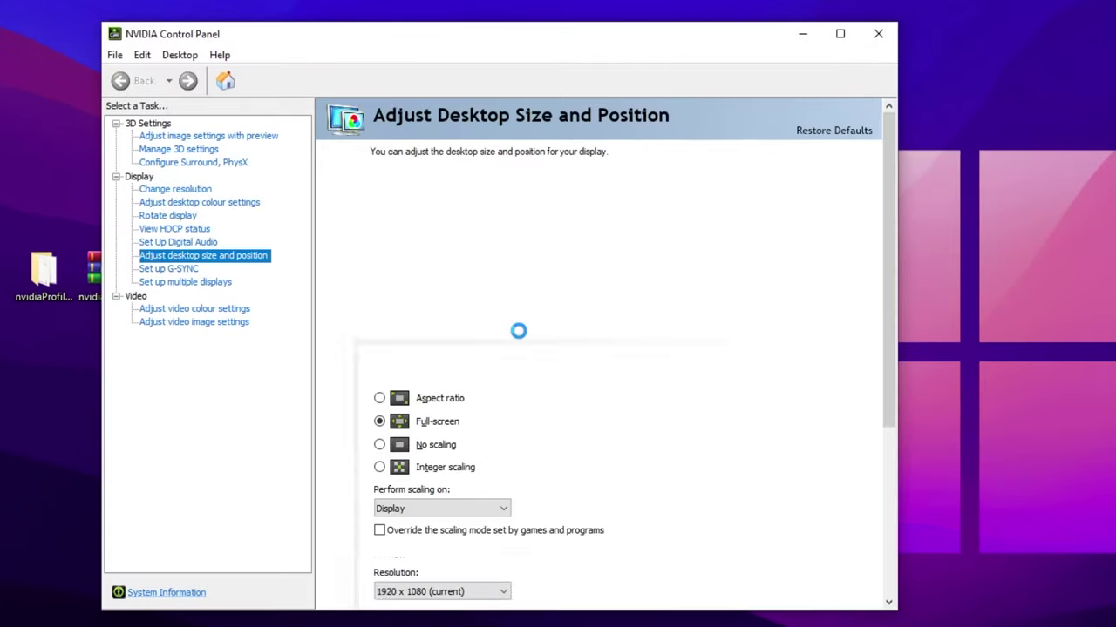
{"action": "left_click", "coordinate": [160, 154]}
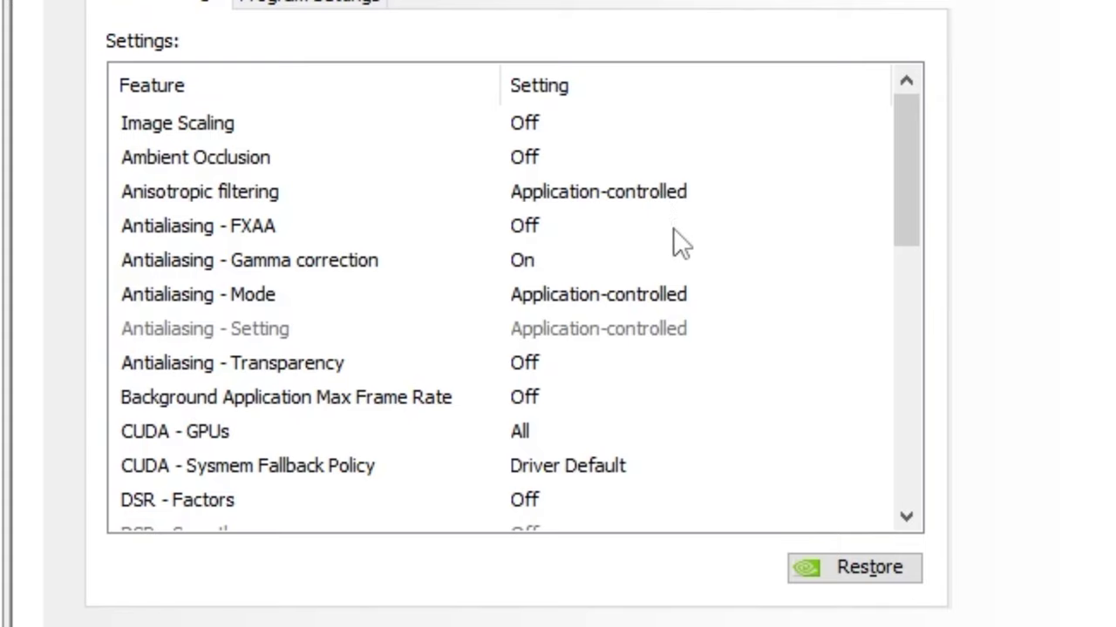
{"action": "scroll", "coordinate": [671, 239], "scroll_direction": "down", "scroll_amount": 4}
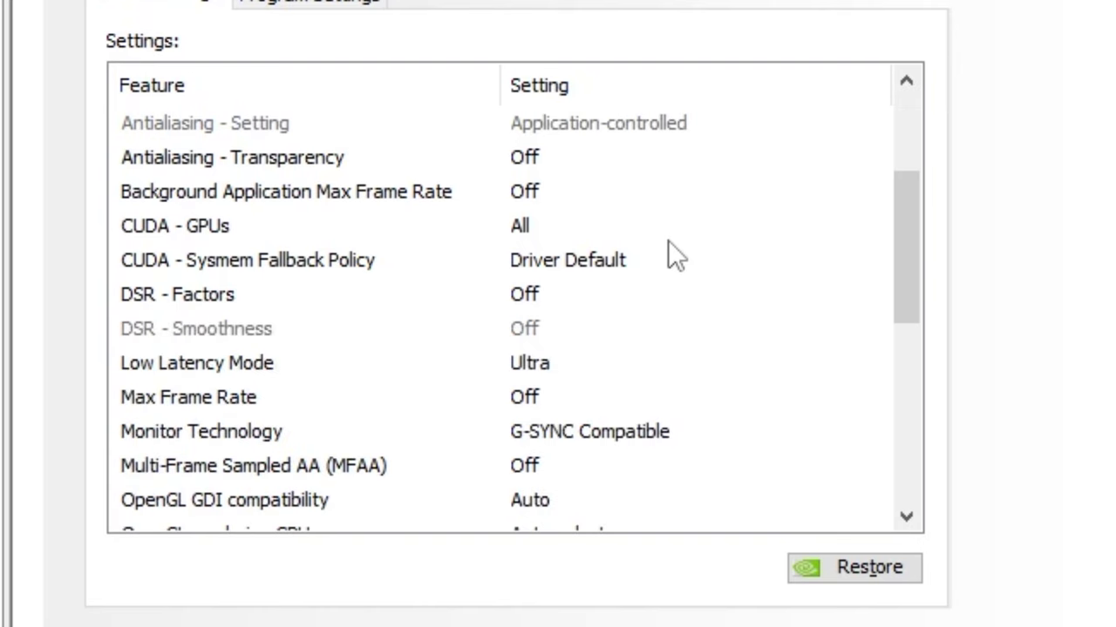